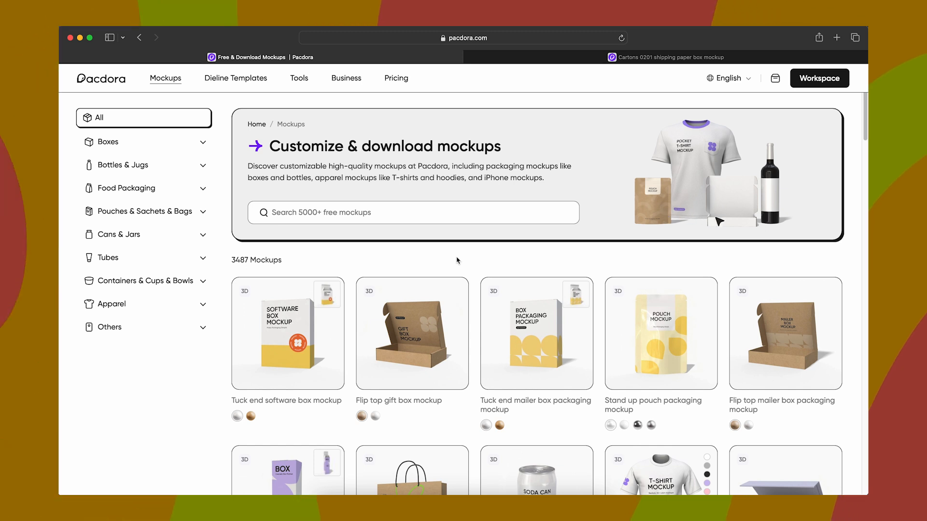
Step: Browse the mockup library and open the tuck end mailer box mockup
scroll(457, 261, down, 3)
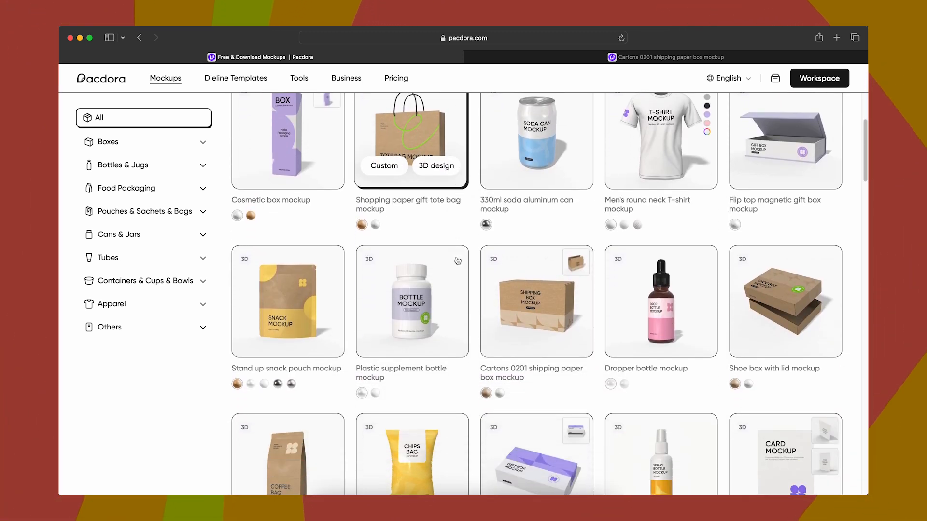
scroll(457, 260, down, 4)
scroll(457, 260, down, 4)
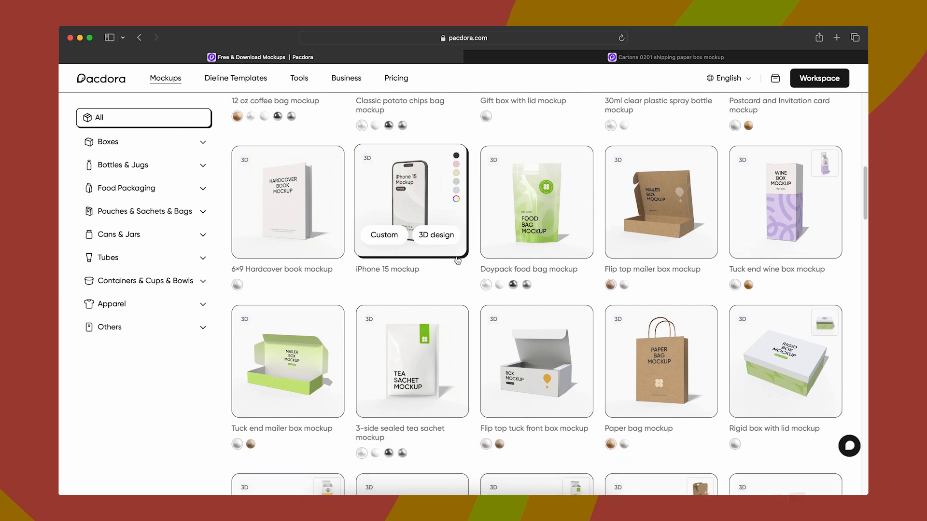
scroll(457, 261, down, 2)
click(297, 295)
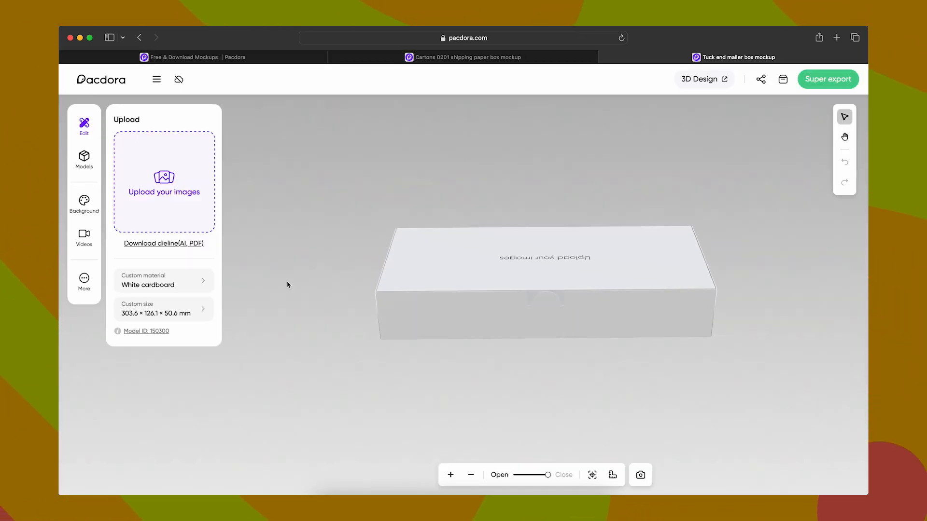
Step: Rotate the mailer box to inspect it, and preview its lid opening and closing
drag(459, 263, 575, 321)
drag(631, 320, 586, 419)
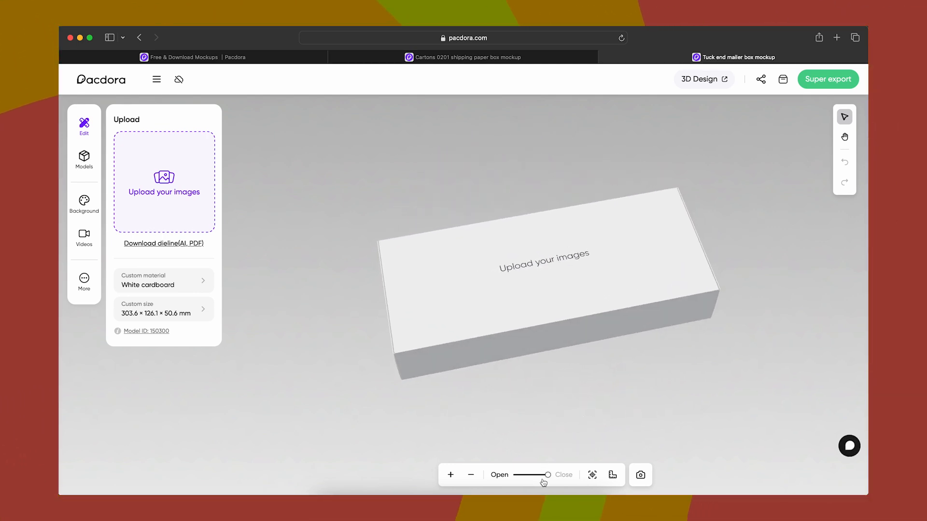
drag(547, 476, 538, 476)
drag(487, 403, 666, 378)
mouse_move(537, 475)
mouse_down()
mouse_move(555, 478)
mouse_move(510, 477)
mouse_move(552, 483)
mouse_up()
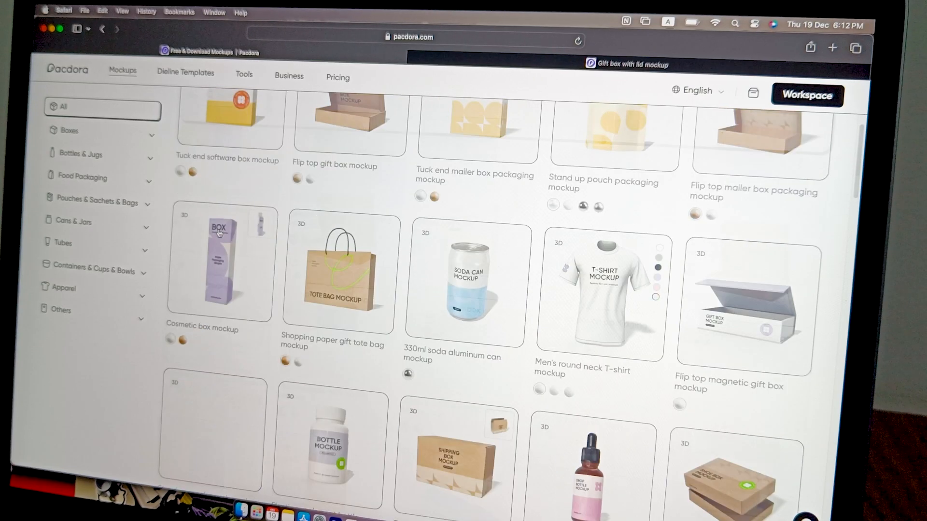
scroll(219, 234, up, 5)
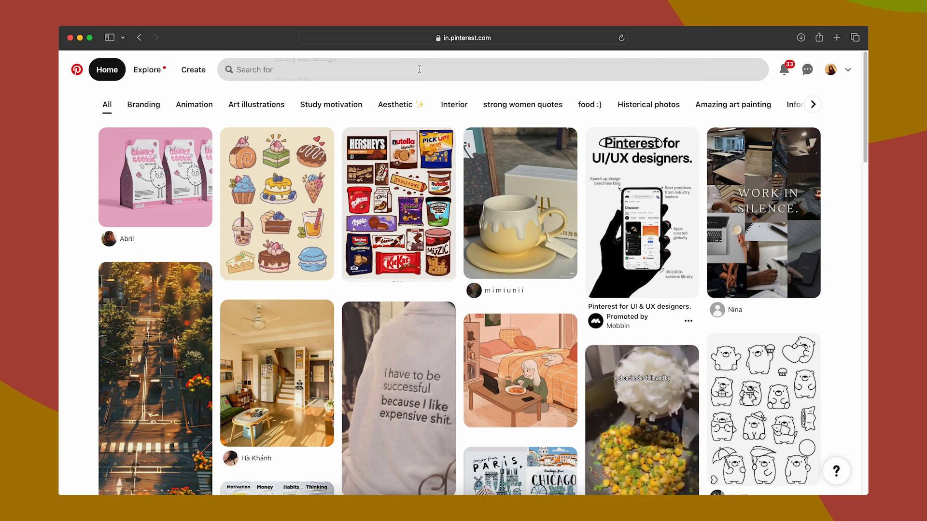
Step: Search Pinterest for "cake packaging design" using the suggested search term
click(338, 69)
text(ca)
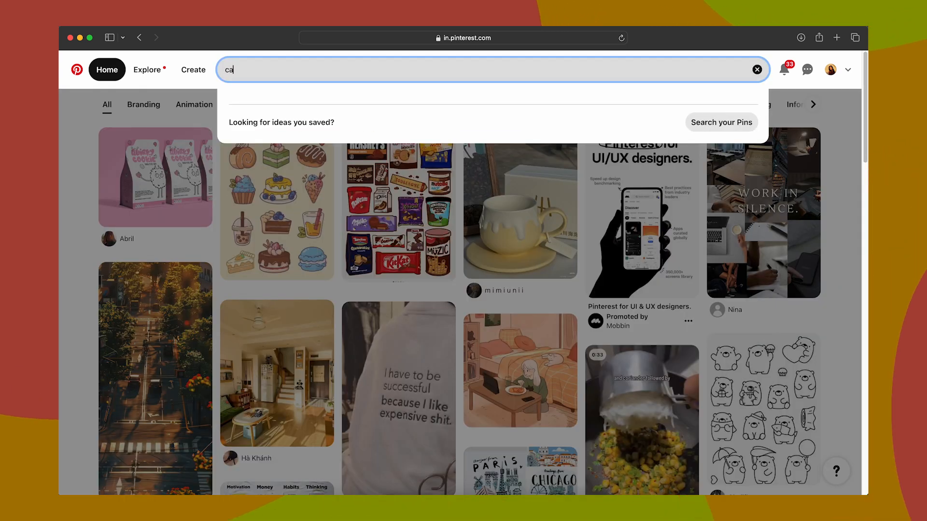
text(ke packagi)
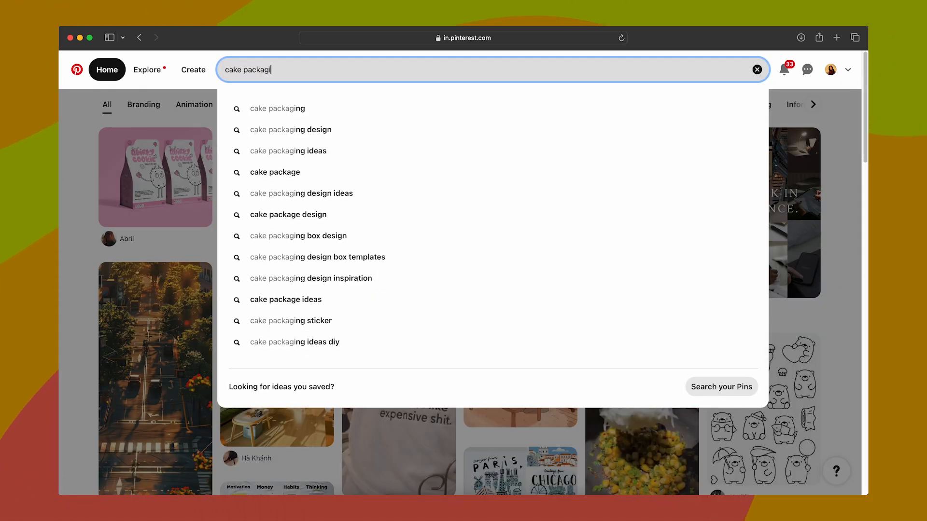
text(ng)
key(Down)
key(Down)
key(Return)
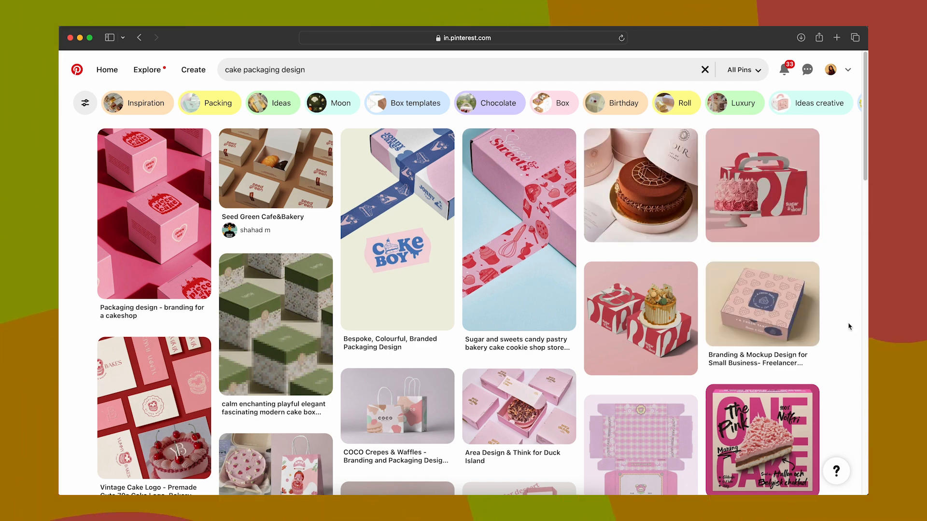
Step: Open the Seed Green Cafe&Bakery pin from the search results and browse its related packaging designs
scroll(848, 326, down, 1)
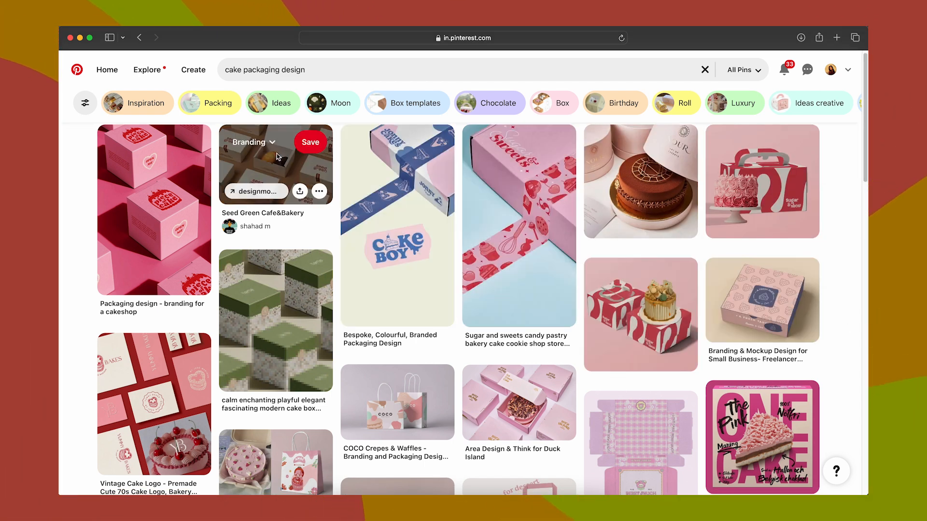
click(275, 164)
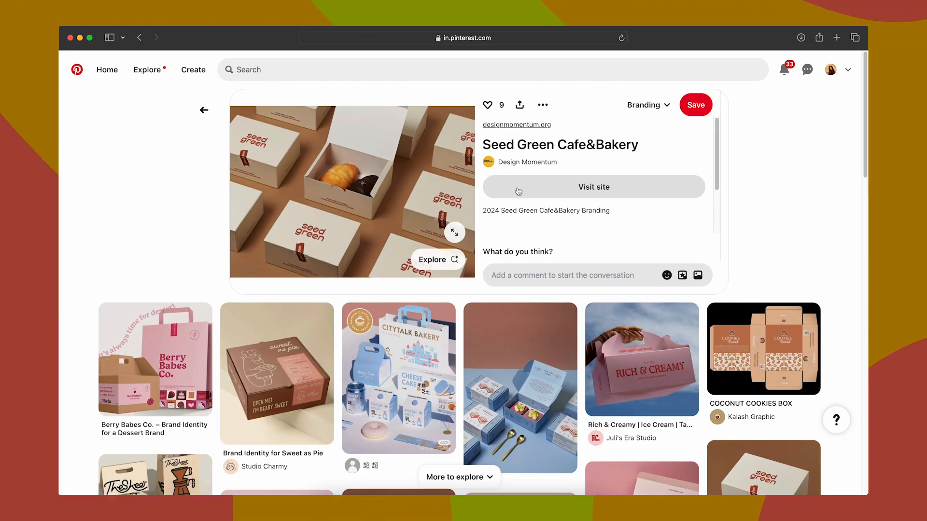
scroll(825, 229, down, 5)
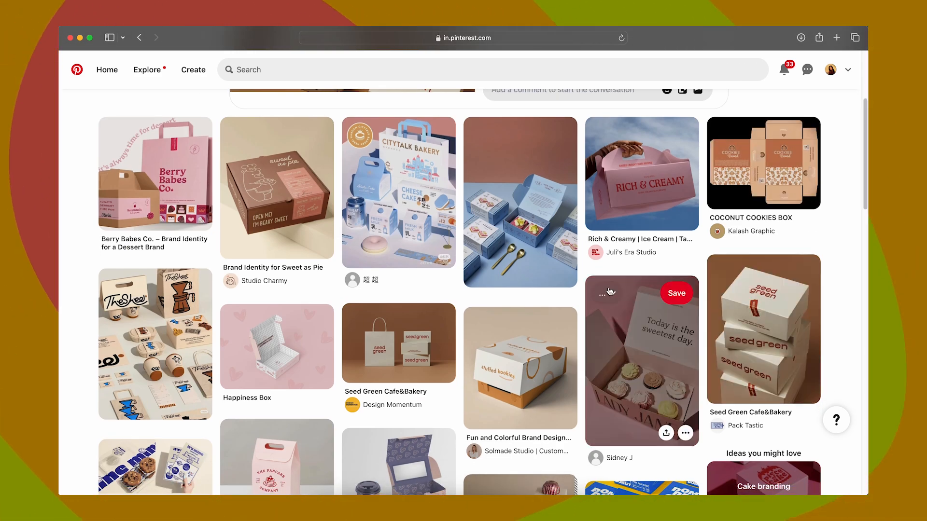
scroll(409, 351, down, 5)
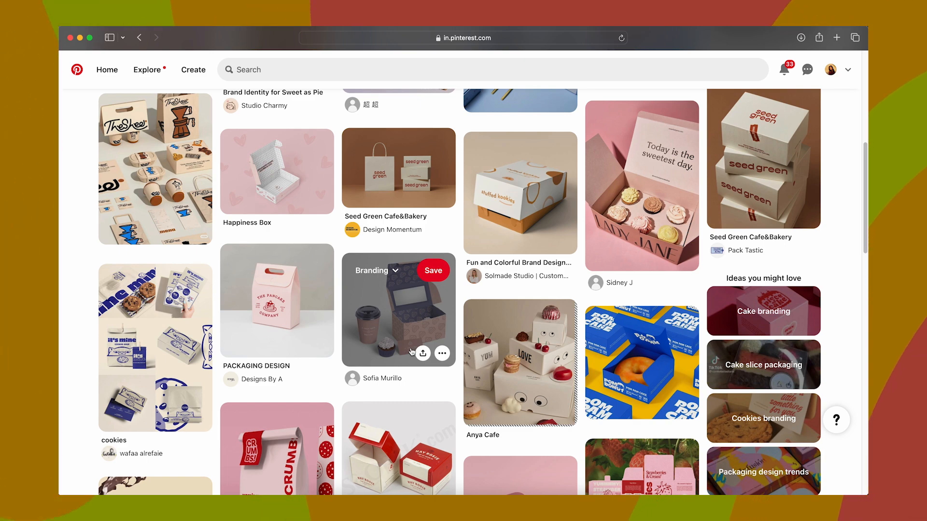
Step: View the "Fun and Colorful Brand Design for Cookie + Bakery Brand" pin with its related designs, and return to the previous pins
click(525, 196)
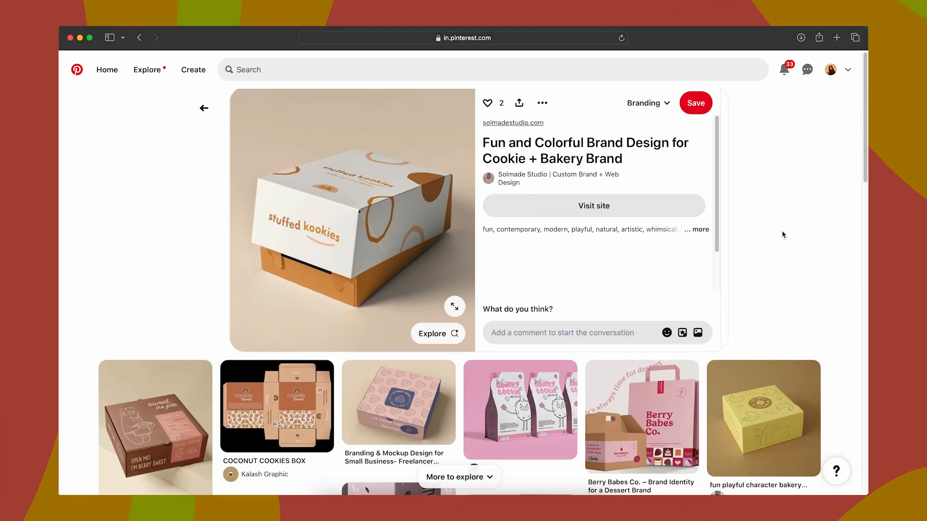
scroll(781, 233, down, 8)
scroll(782, 235, down, 2)
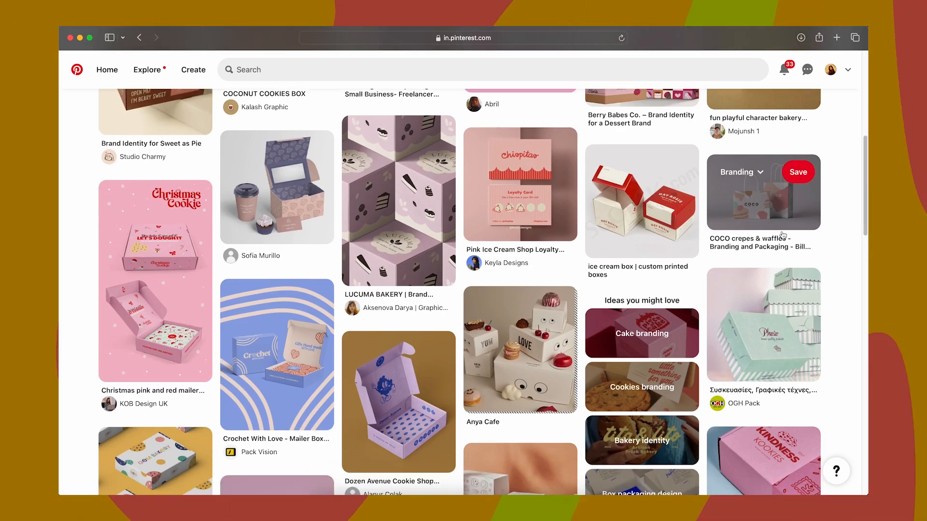
scroll(782, 235, up, 7)
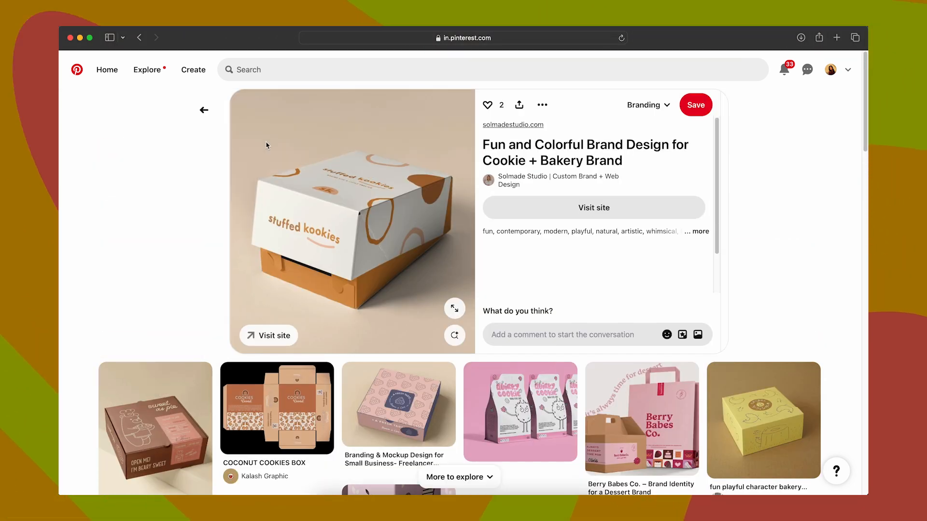
click(203, 109)
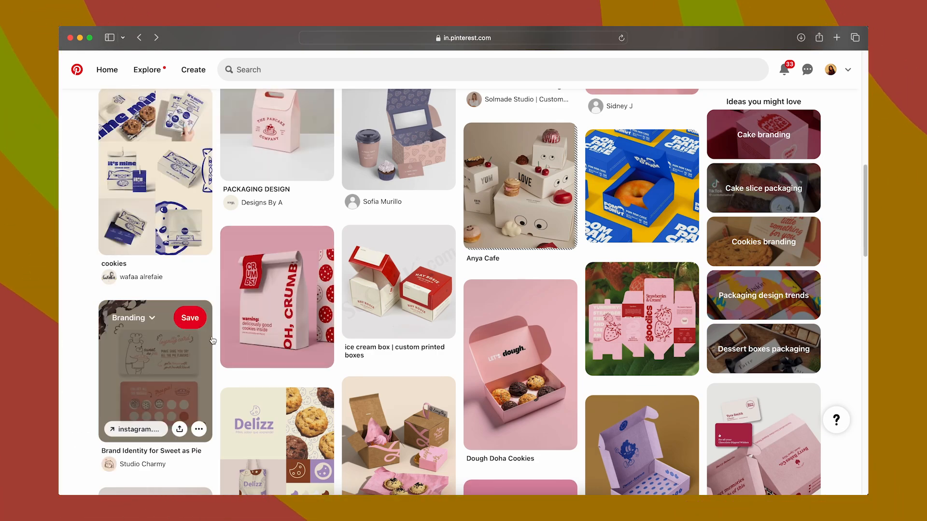
Step: Check the custom printed ice cream box pin, and open the Butter patisserie packaging pin to examine its related bakery designs
click(413, 290)
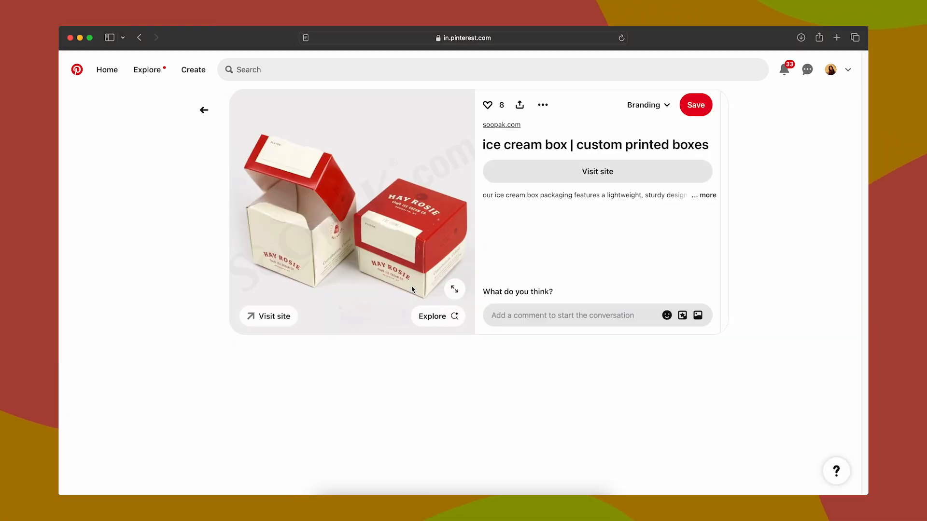
scroll(410, 290, down, 15)
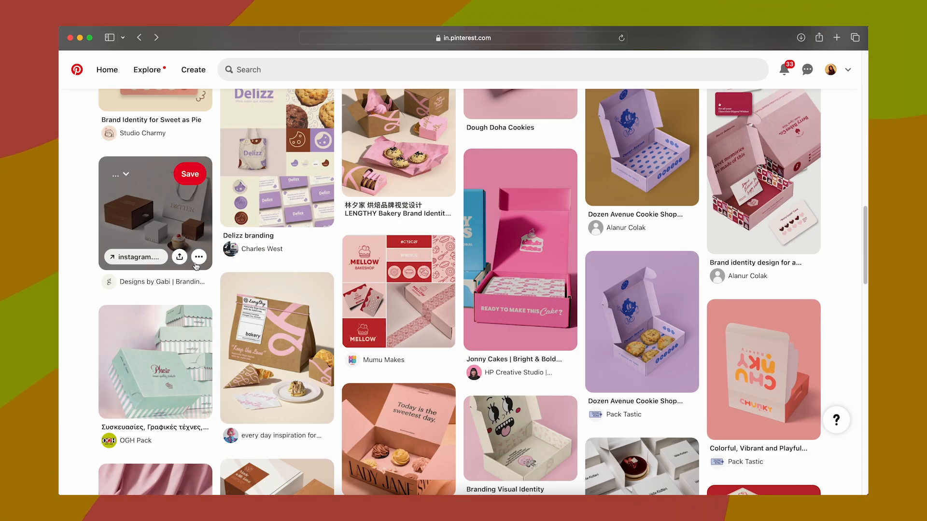
click(111, 263)
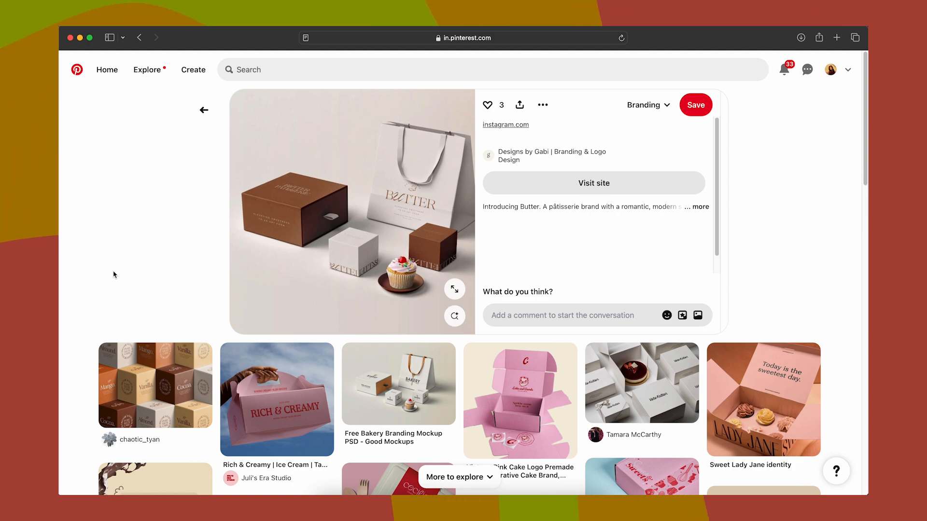
scroll(141, 242, down, 6)
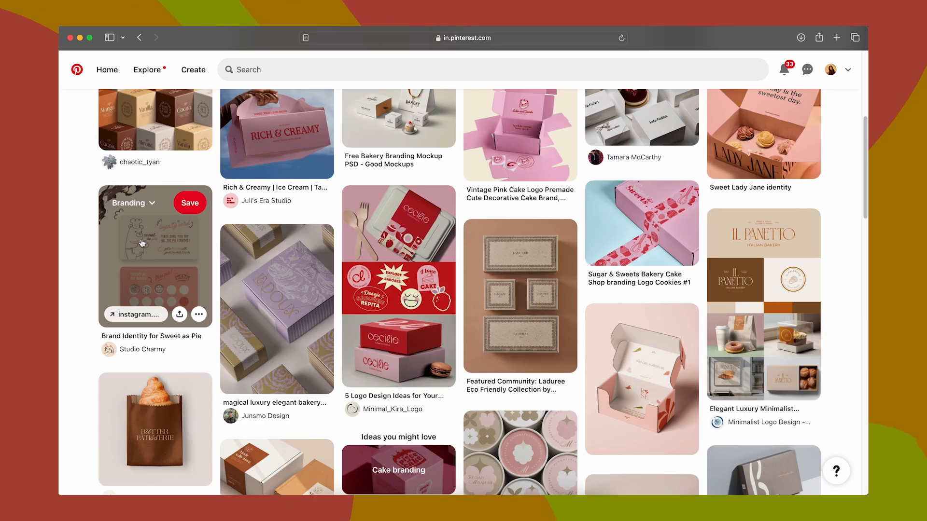
scroll(142, 242, down, 10)
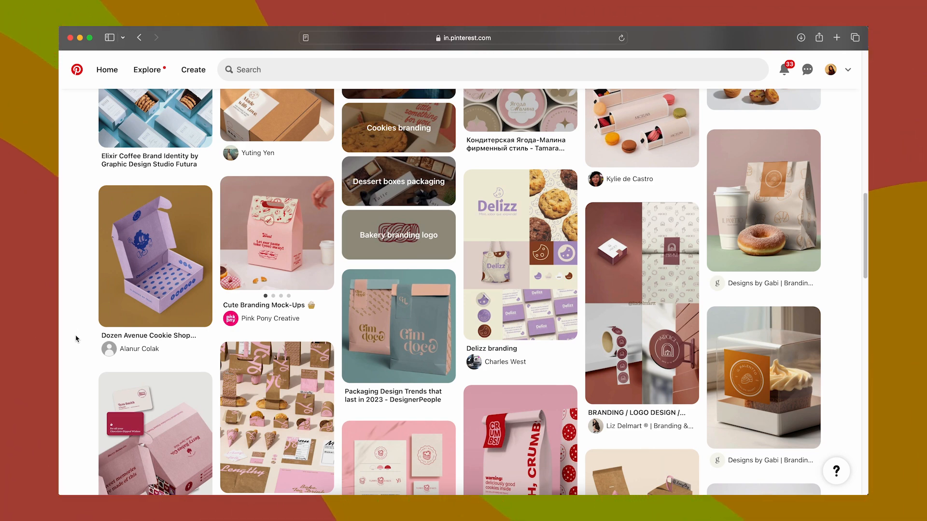
scroll(76, 339, down, 5)
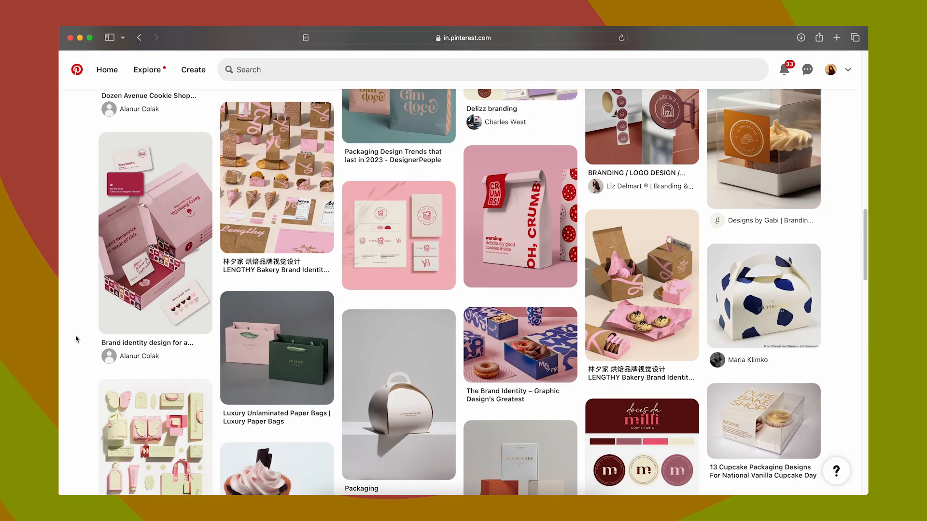
scroll(75, 339, down, 1)
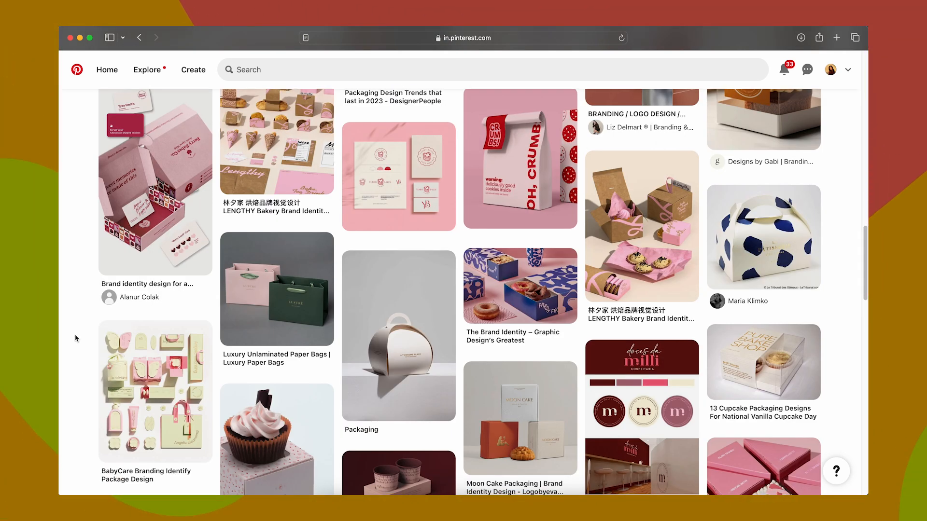
scroll(76, 339, down, 1)
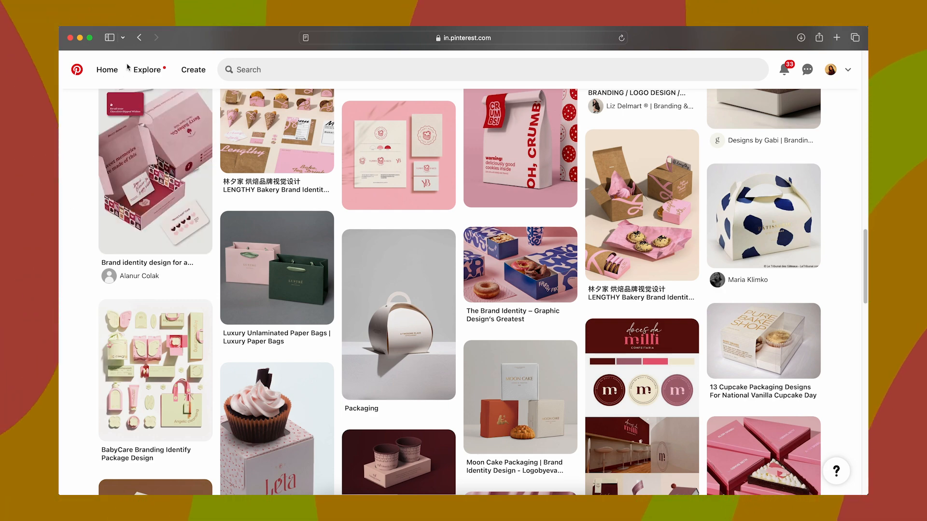
Step: Go back from the Butter patisserie pin and look through the earlier cake packaging pins
click(139, 43)
scroll(115, 319, down, 9)
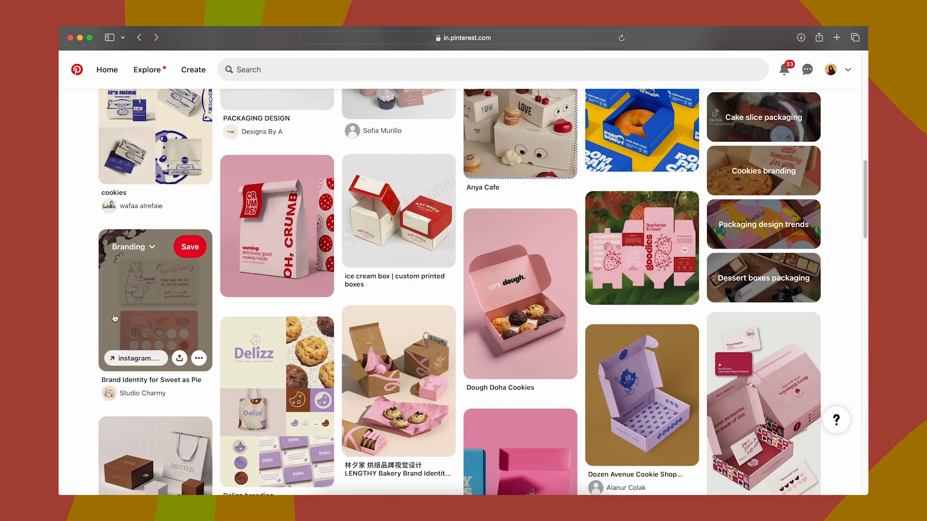
click(140, 38)
scroll(385, 369, down, 12)
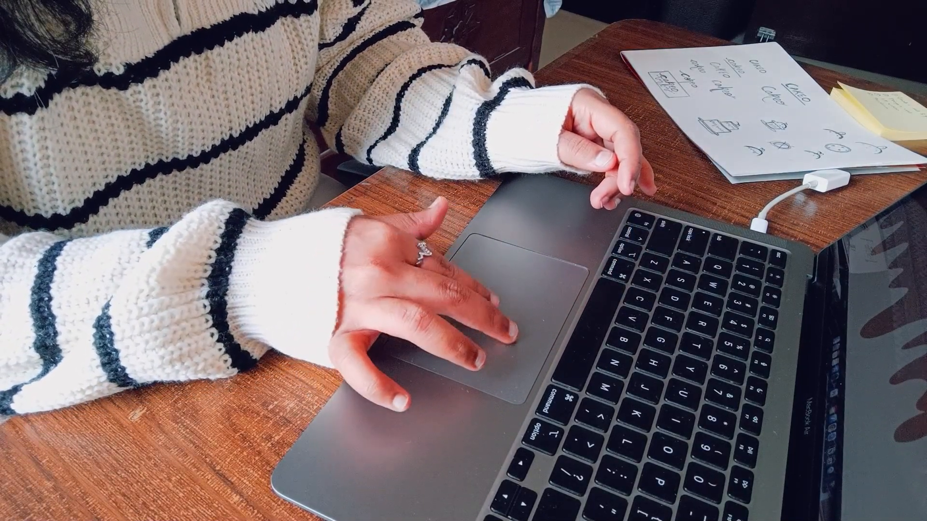
Step: Open the tuck end window cake box mockup in Pacdora and rotate the closed box to inspect its sides
click(280, 241)
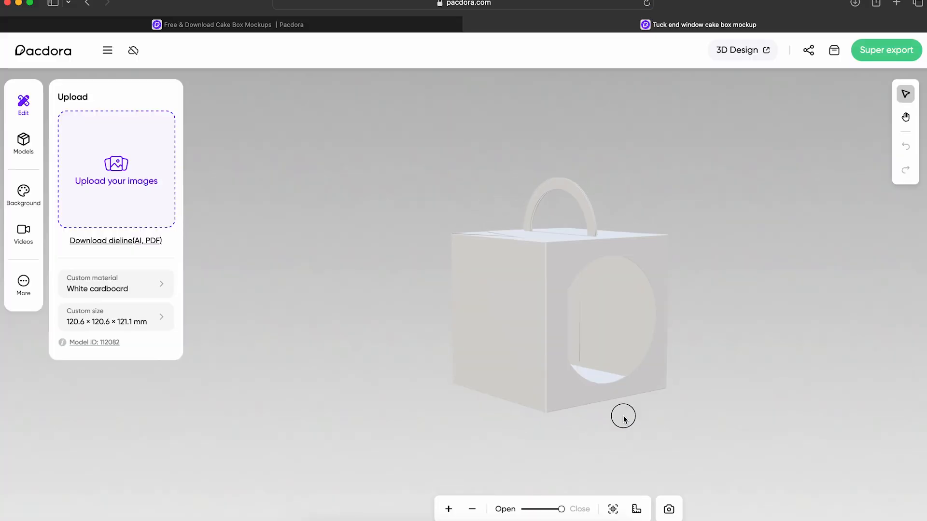
drag(445, 425, 706, 339)
mouse_move(560, 510)
mouse_down()
mouse_move(533, 510)
mouse_move(565, 509)
mouse_up()
drag(461, 410, 544, 333)
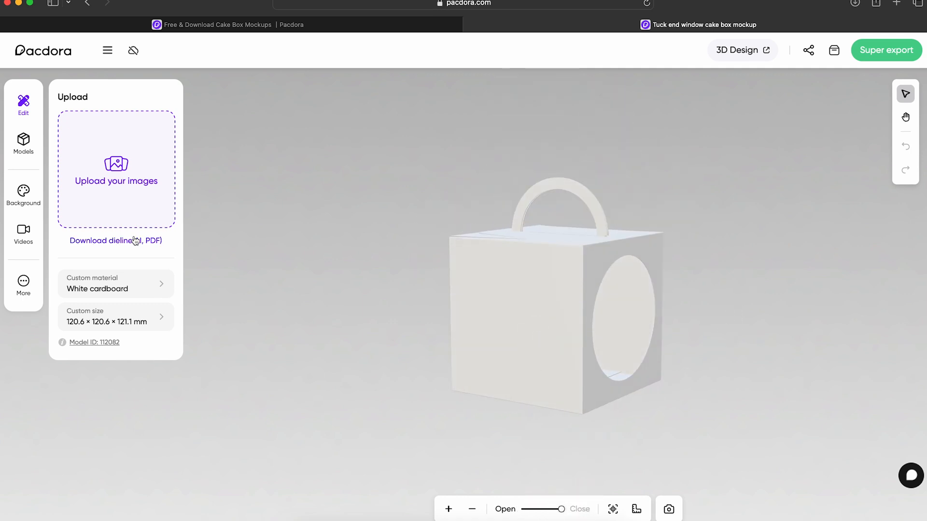
Step: Check the available dieline download formats without downloading a file
click(135, 240)
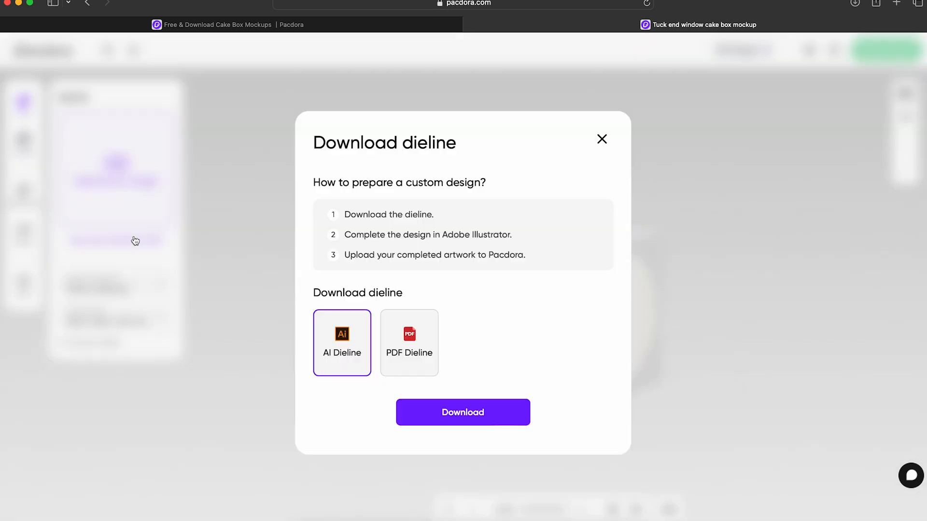
click(600, 140)
Step: Try to apply a custom size with 125 mm length and 125 mm width to the cake box
click(143, 325)
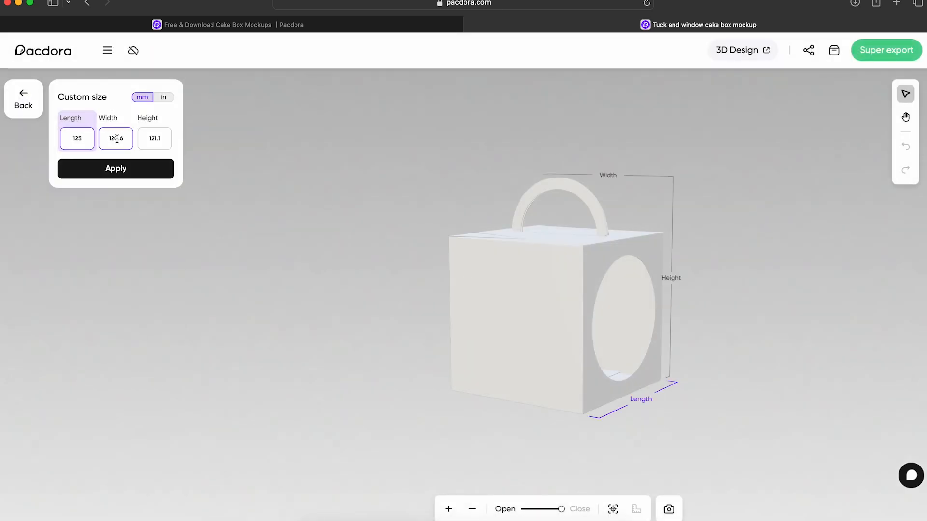
click(117, 139)
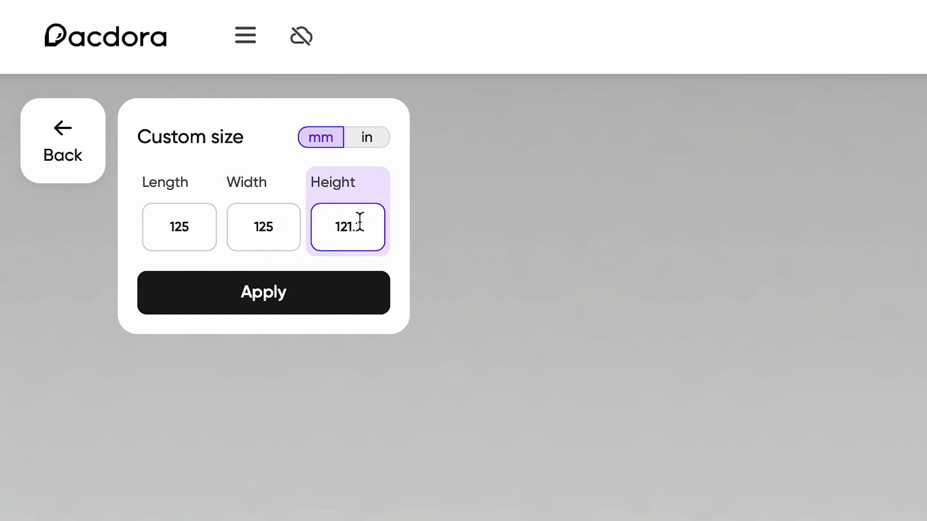
click(270, 306)
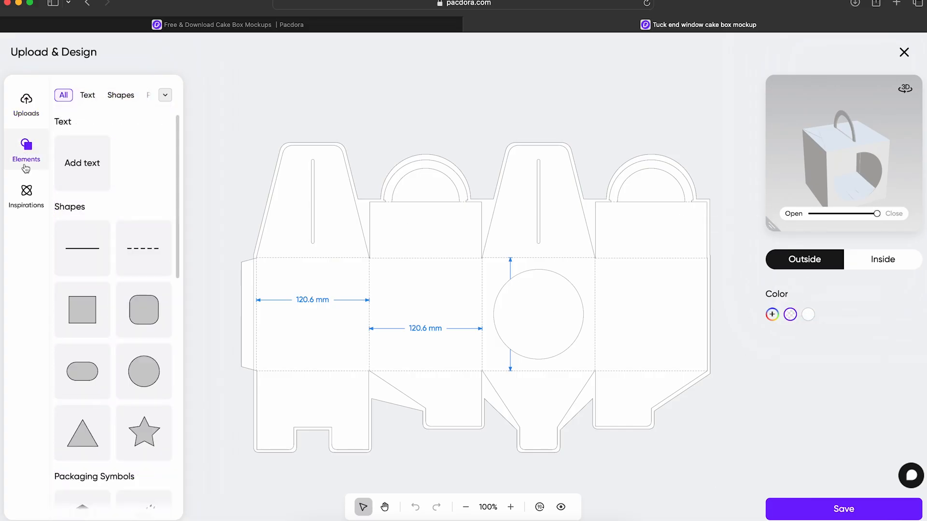
Step: Look through the design elements for the box dieline, filtering them by text, shapes and packaging symbols
scroll(83, 270, down, 4)
scroll(149, 444, down, 7)
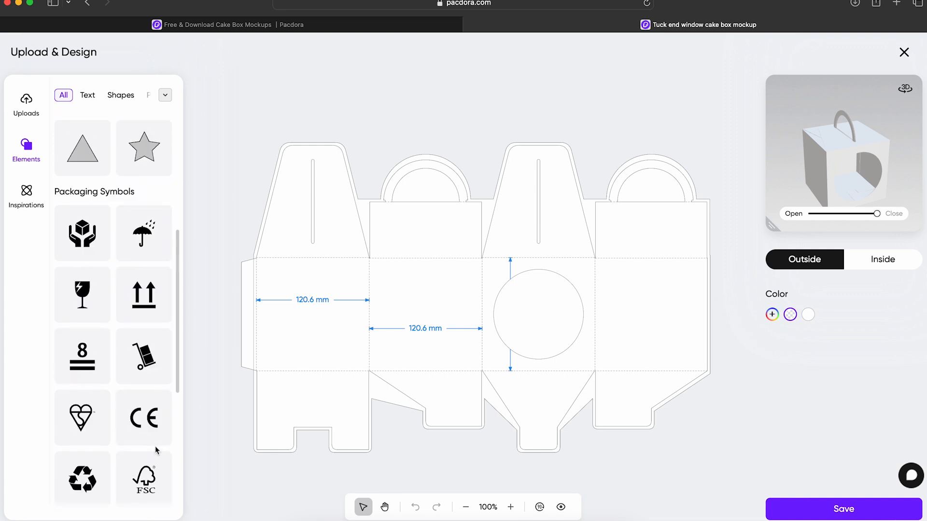
scroll(145, 454, up, 11)
click(88, 95)
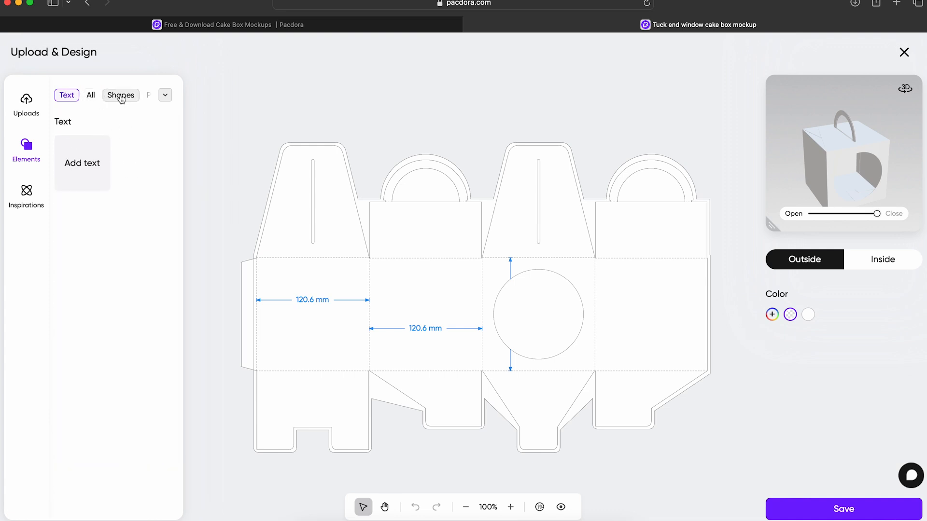
click(122, 97)
click(148, 97)
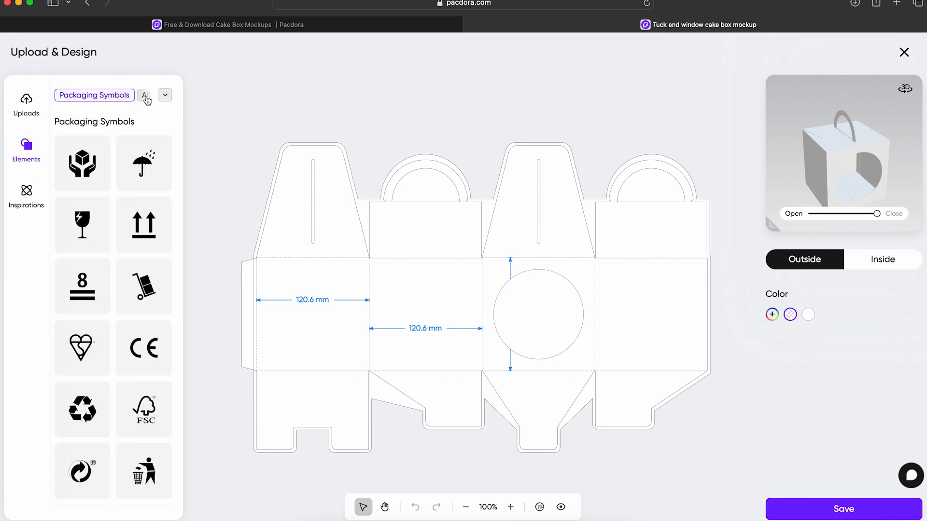
Step: Look through the inspiration patterns and the image upload options for the box dieline, then inspect the 3D preview
click(147, 98)
click(34, 195)
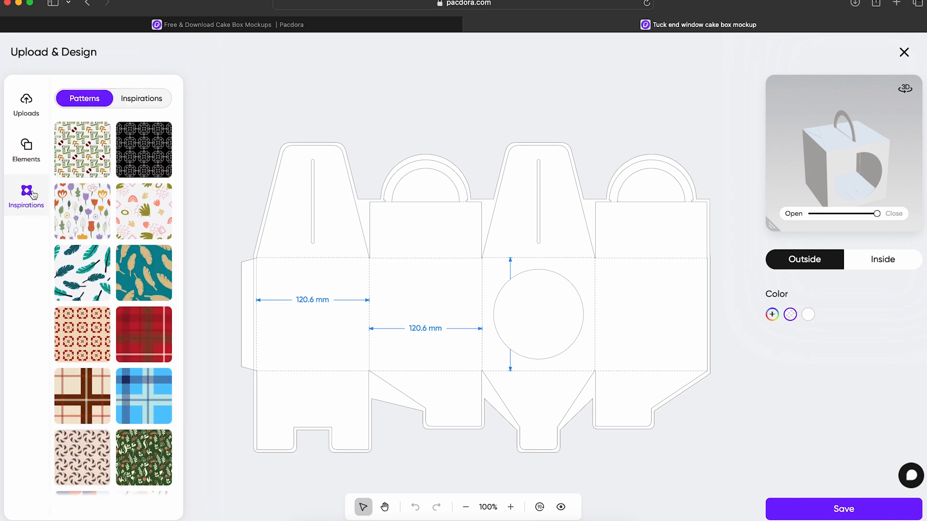
scroll(111, 450, down, 3)
scroll(116, 452, up, 3)
scroll(118, 452, down, 3)
click(35, 95)
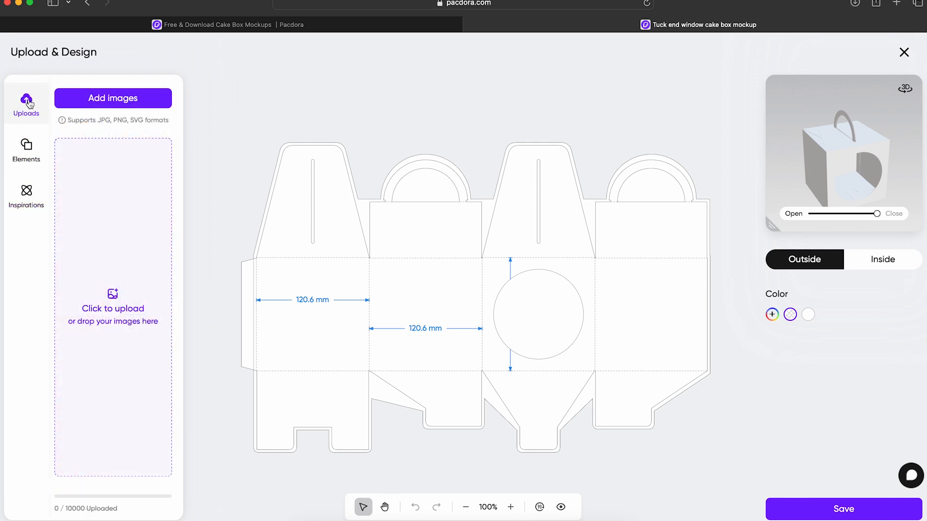
drag(770, 227, 653, 347)
mouse_move(859, 243)
mouse_down()
mouse_move(835, 228)
mouse_move(778, 228)
mouse_move(732, 250)
mouse_move(863, 228)
mouse_up()
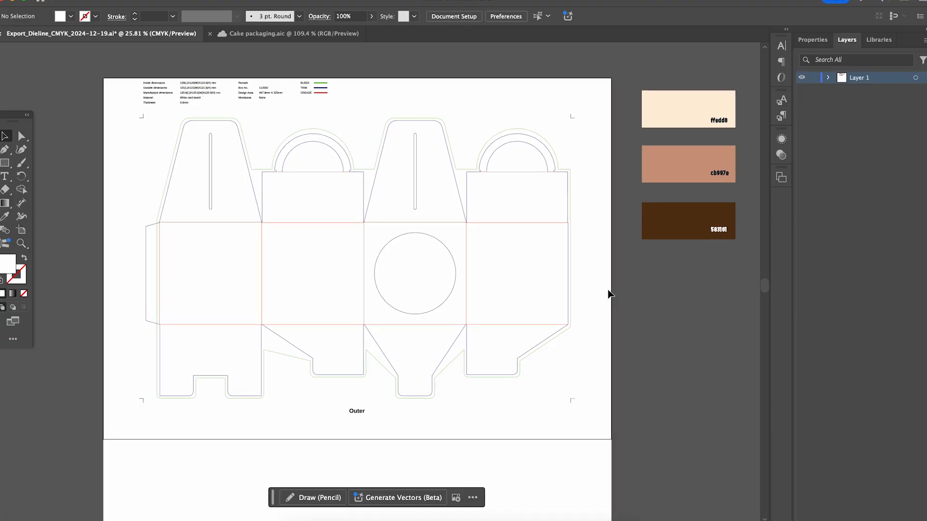
Step: In Illustrator, sample the ffedd8 swatch and draw a filled rectangle over the end side panel beside the circular window
scroll(405, 201, up, 2)
scroll(396, 199, up, 5)
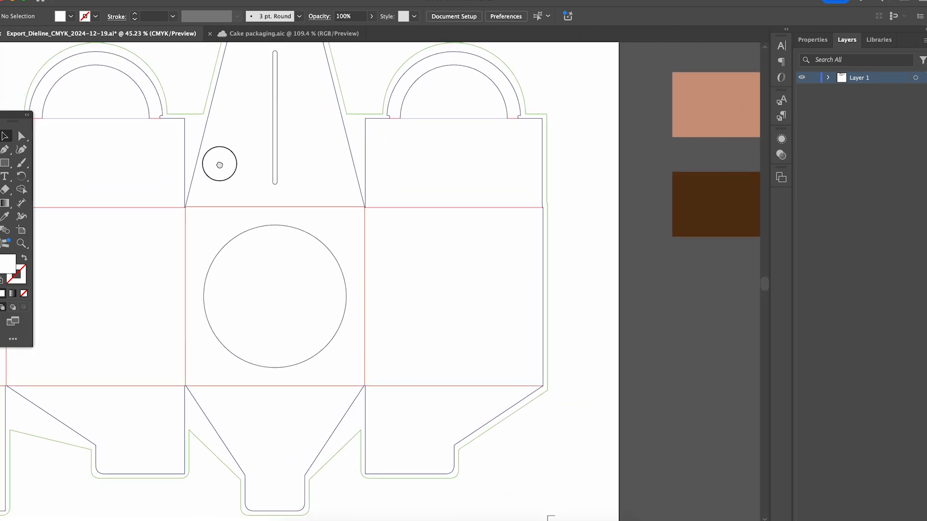
drag(388, 184, 315, 148)
click(320, 150)
scroll(395, 240, right, 2)
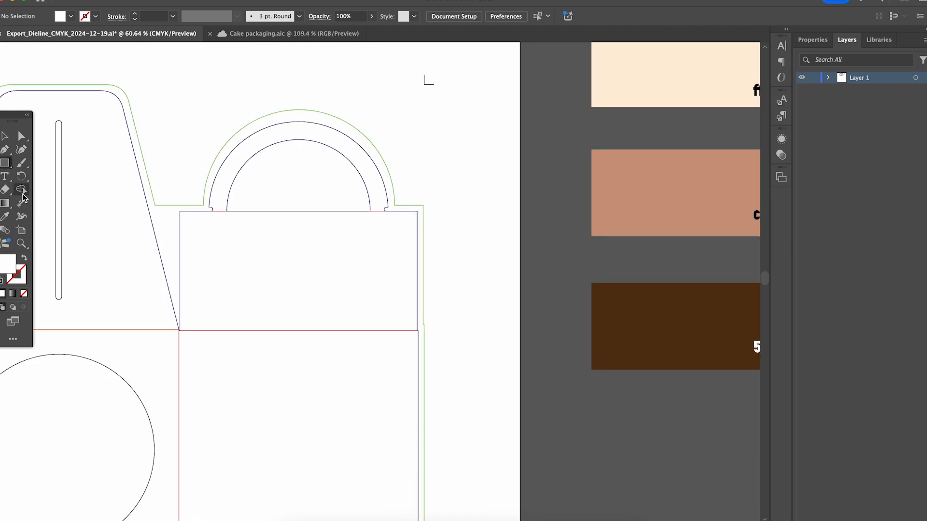
click(5, 216)
click(671, 77)
key(m)
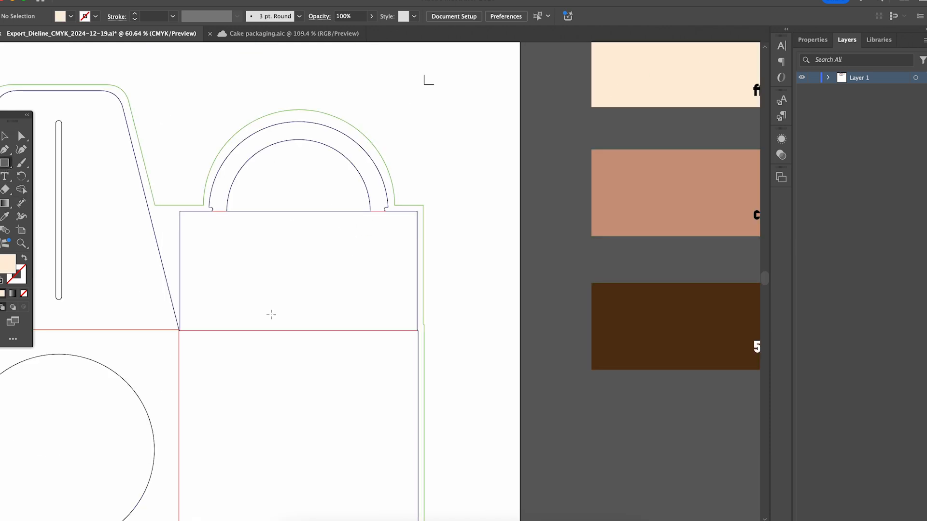
drag(262, 294, 345, 115)
drag(263, 151, 501, 390)
key(v)
Step: Resize the cream rectangle so its edges meet the panel's fold and trim lines
mouse_move(174, 245)
mouse_down()
mouse_move(465, 277)
mouse_move(247, 296)
mouse_move(396, 273)
mouse_move(155, 271)
mouse_up()
scroll(155, 271, up, 5)
drag(367, 251, 414, 168)
drag(419, 221, 416, 221)
drag(408, 298, 410, 246)
drag(627, 460, 626, 460)
drag(333, 227, 315, 338)
drag(397, 147, 397, 144)
drag(185, 359, 182, 359)
Step: Copy the cream rectangle onto the dieline's other side panels without a window and delete the surplus selection
drag(563, 345, 376, 308)
alt+drag(376, 307, 633, 288)
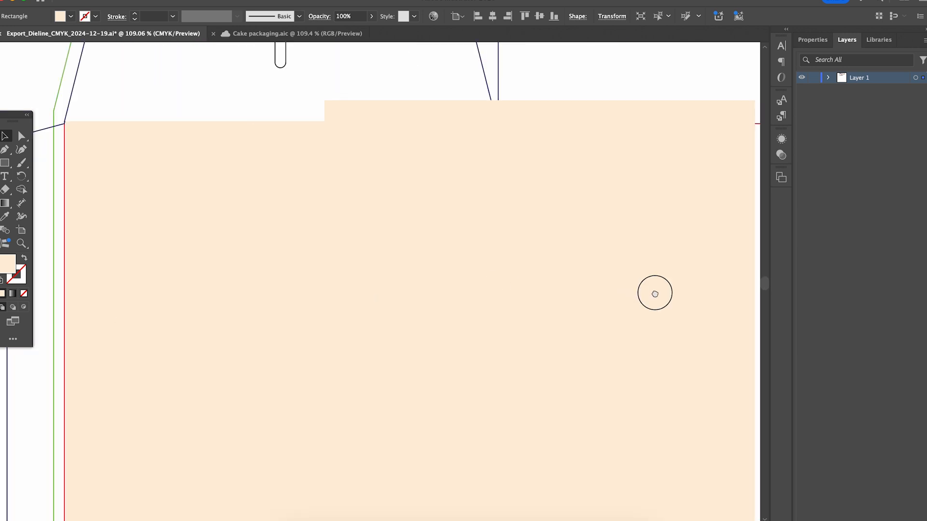
scroll(634, 287, down, 5)
drag(368, 256, 460, 269)
scroll(531, 296, up, 6)
drag(512, 300, 514, 301)
scroll(465, 328, down, 6)
click(521, 393)
drag(521, 393, 348, 333)
alt+drag(161, 218, 222, 284)
key(Delete)
scroll(628, 212, down, 5)
drag(647, 209, 448, 268)
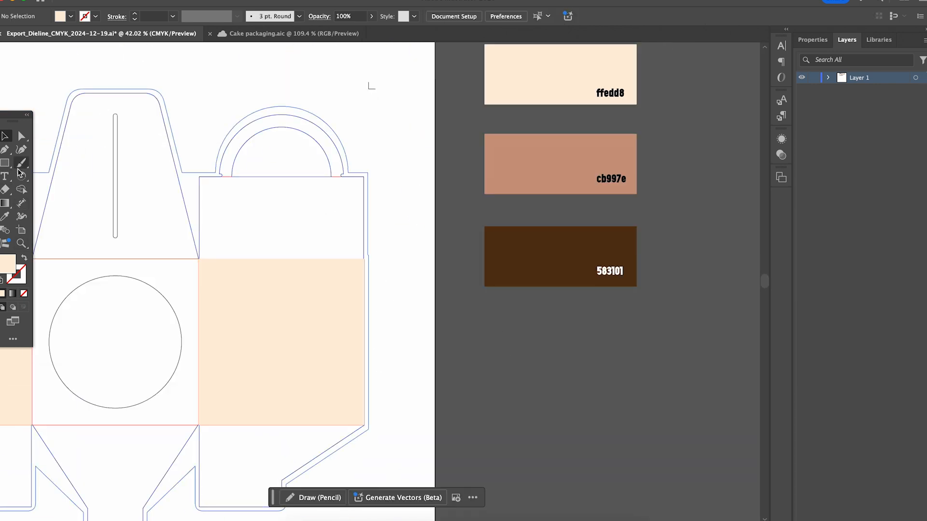
Step: Draw an unfilled frame of about 113 × 113 mm with a cb997e stroke, inset within the end cream panel
click(5, 216)
click(531, 166)
click(24, 258)
click(5, 163)
scroll(161, 381, up, 6)
mouse_move(266, 101)
shift+mouse_down()
mouse_move(557, 469)
mouse_move(639, 473)
shift+mouse_up()
click(628, 320)
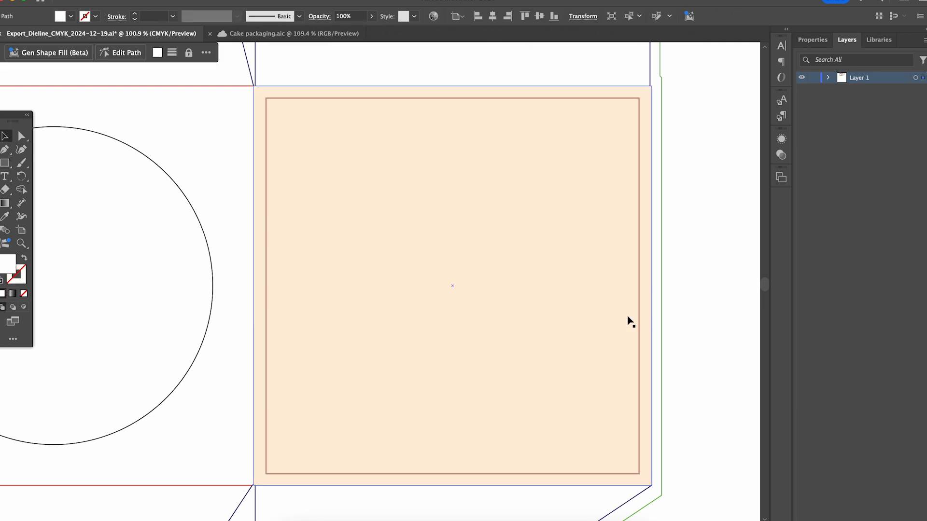
Step: Set the frame's stroke weight to 3 pt and give it round join corners
click(607, 99)
click(823, 178)
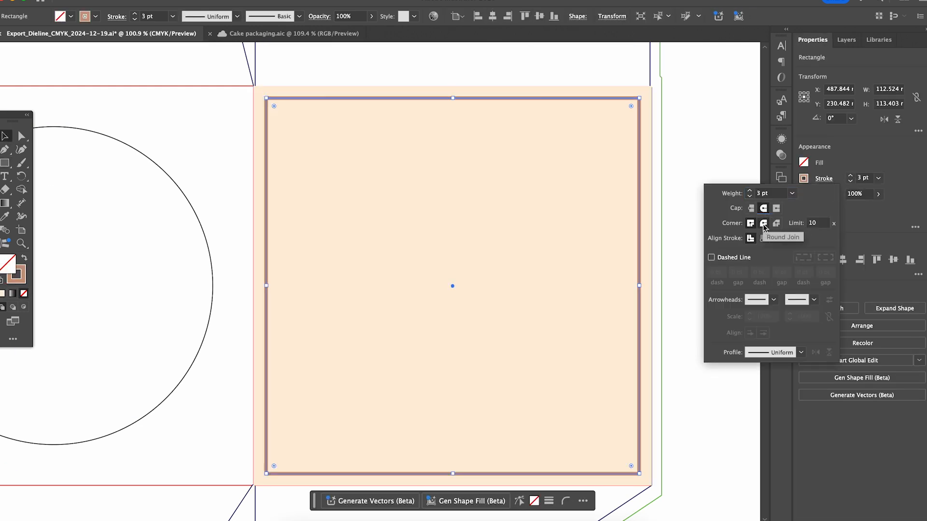
click(763, 224)
Step: Copy the rounded frame and paste duplicates onto the other cream panels
scroll(573, 242, down, 5)
key(super+c)
drag(214, 247, 424, 270)
key(super+v)
mouse_move(330, 184)
mouse_down()
mouse_move(349, 194)
mouse_move(125, 193)
mouse_up()
key(super+v)
click(622, 289)
drag(627, 289, 207, 279)
Step: Paint a quarter-circle arc about 7 × 6 mm in the frame's upper-left corner with the 3 pt. Round brush
scroll(399, 277, up, 4)
drag(300, 225, 424, 266)
scroll(425, 266, up, 5)
key(b)
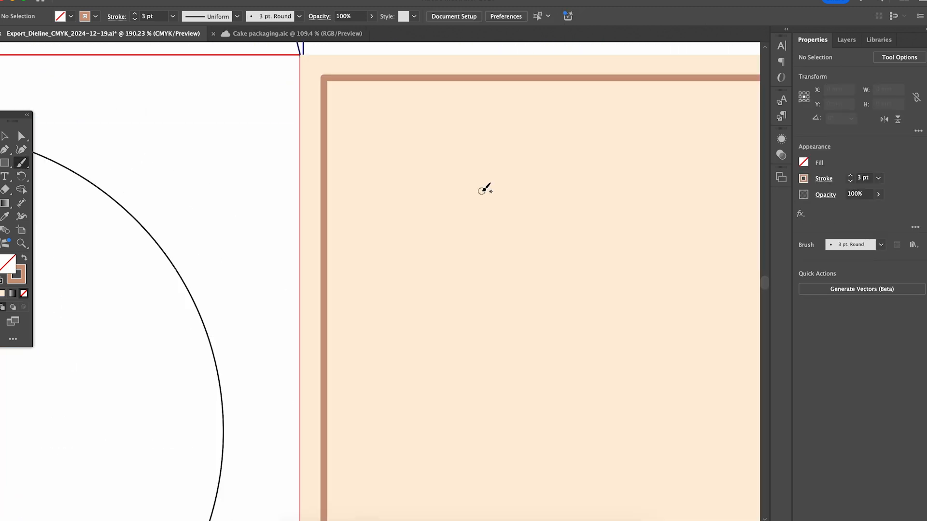
drag(325, 117, 370, 81)
key(v)
click(360, 110)
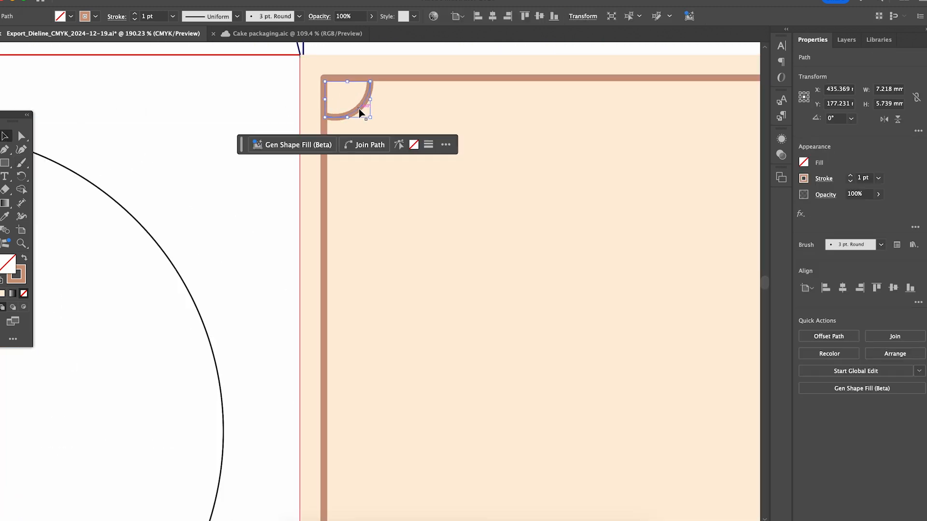
Step: Duplicate the corner arc, rotate the copy 180° and fit it into the frame's lower-right corner
key(super+c)
scroll(360, 112, down, 5)
key(super+v)
drag(388, 291, 360, 275)
drag(370, 277, 515, 417)
scroll(514, 417, up, 5)
drag(558, 437, 505, 372)
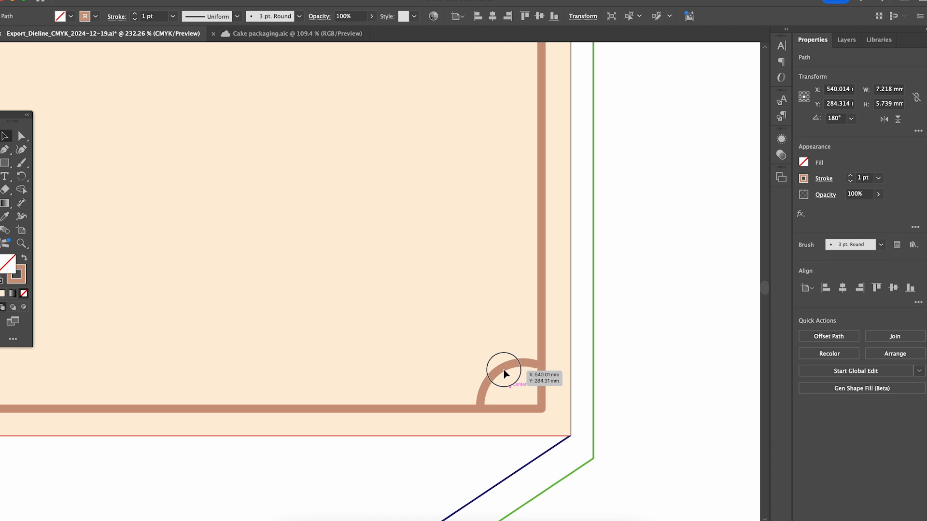
click(395, 300)
Step: Paste another arc, mirror it and fit it into the frame's upper-right corner
scroll(395, 300, down, 4)
drag(314, 137, 425, 345)
key(super+v)
right_click(377, 292)
click(512, 425)
click(521, 338)
drag(374, 291, 570, 145)
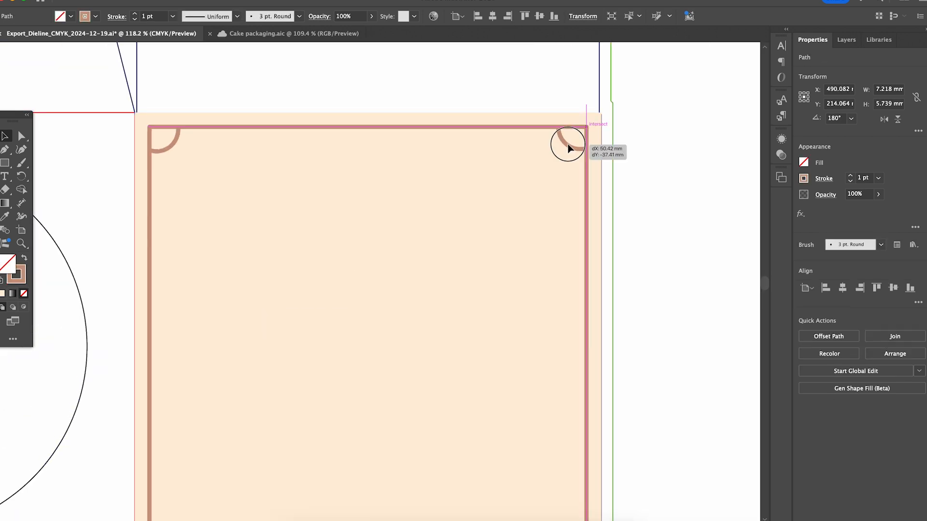
Step: Duplicate the mirrored arc, rotate the copy 180° and fit it into the frame's lower-left corner
key(super+c)
drag(398, 370, 478, 233)
key(super+v)
drag(378, 293, 341, 241)
drag(379, 277, 258, 412)
scroll(396, 382, down, 3)
scroll(672, 234, up, 3)
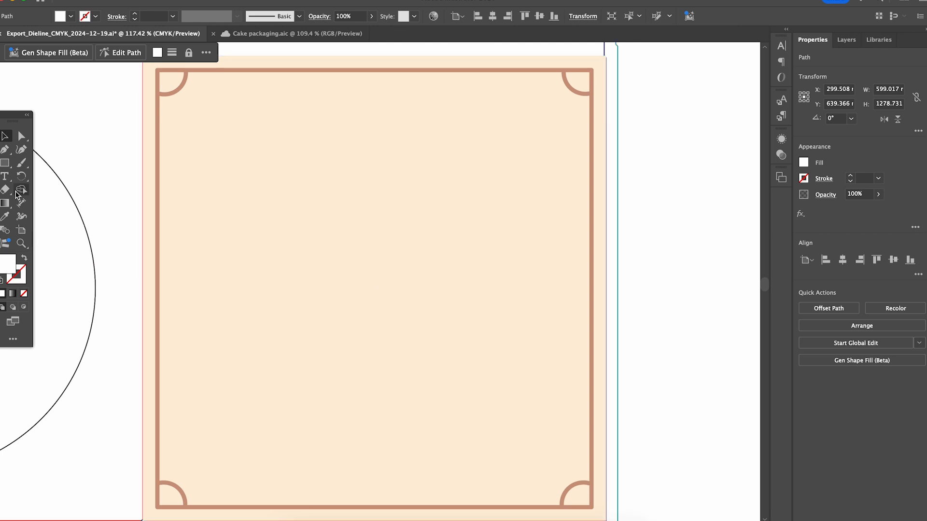
Step: Add the text "cakeo" inside the framed panel and color it with the 583101 swatch
click(5, 176)
click(345, 268)
text(cakeo)
click(5, 136)
scroll(140, 471, down, 5)
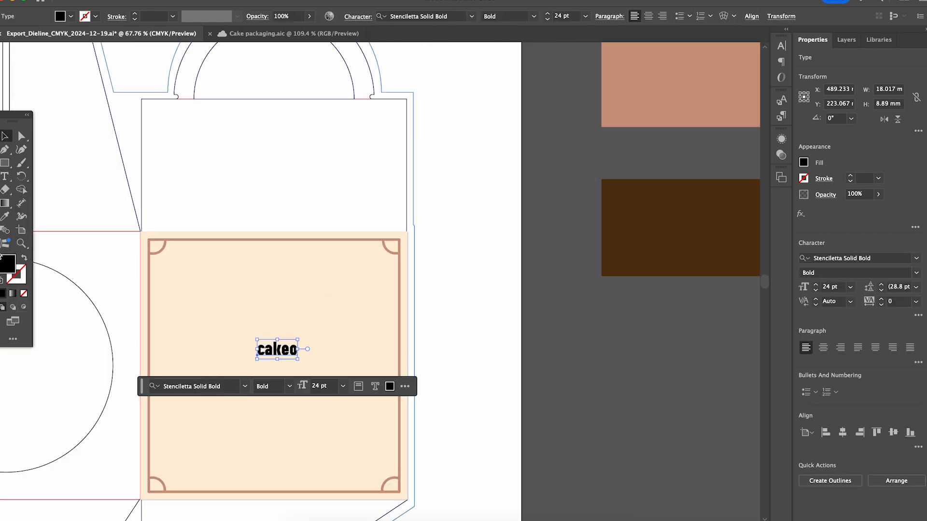
click(5, 216)
click(680, 227)
click(4, 136)
Step: Enlarge the cakeo text to 72 pt, try a thin geometric sans-serif font and position it in the middle of the frame
scroll(312, 363, up, 5)
click(331, 298)
click(288, 337)
click(392, 371)
scroll(522, 368, down, 2)
scroll(522, 368, up, 2)
click(472, 208)
click(488, 411)
drag(585, 167, 500, 208)
scroll(503, 232, down, 2)
scroll(502, 233, down, 4)
drag(418, 289, 407, 290)
click(436, 387)
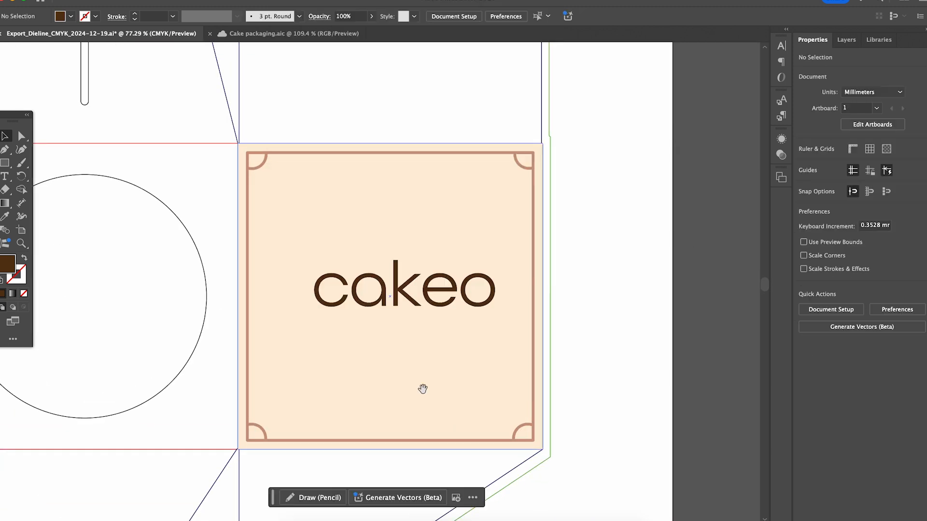
Step: Try the Amandine Medium font on the cakeo text
scroll(436, 387, down, 4)
click(407, 186)
click(382, 241)
click(291, 332)
click(347, 418)
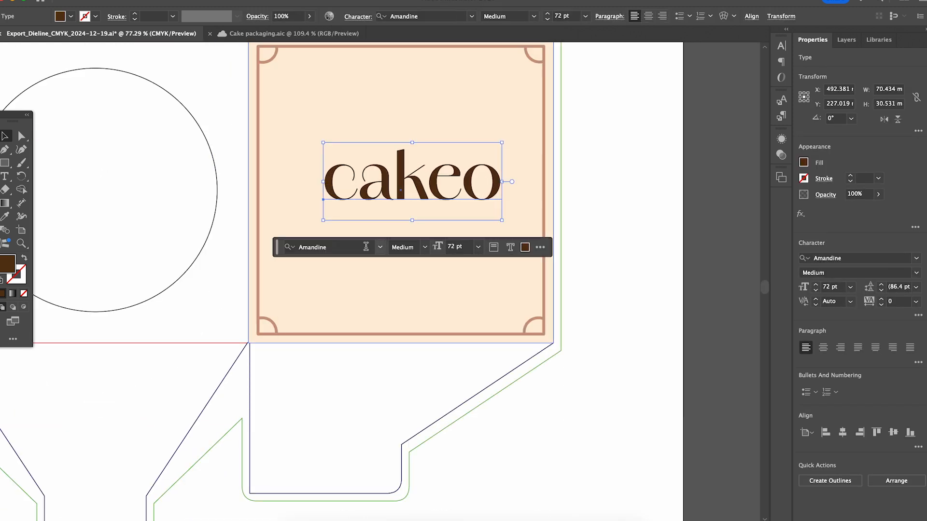
Step: Change the cakeo text to a bold rounded script font and center it within the framed panel
click(381, 247)
scroll(380, 484, down, 2)
scroll(380, 484, down, 1)
click(385, 201)
click(290, 412)
click(413, 499)
click(425, 415)
scroll(425, 415, up, 4)
drag(431, 240, 438, 241)
click(751, 16)
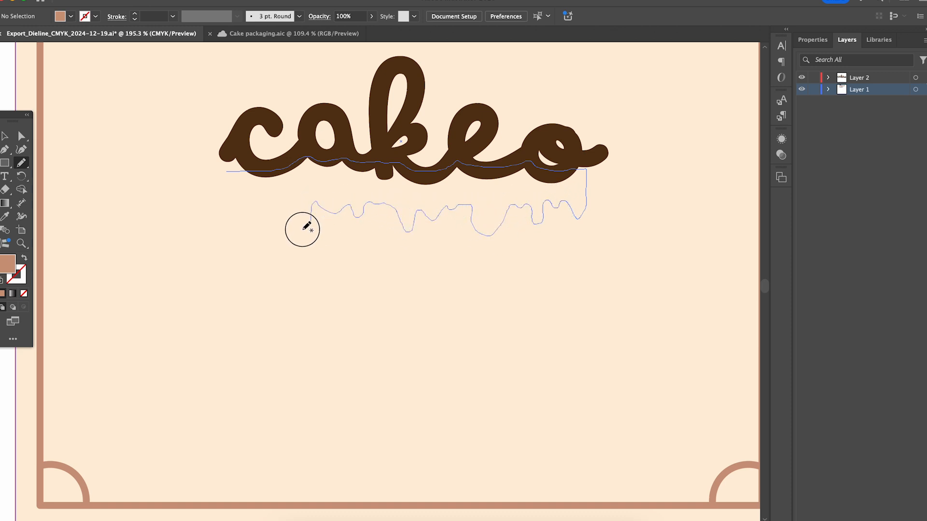
Step: Draw a freehand cb997e icing-drip shape beneath the cakeo lettering and round off its sharp corner points
drag(218, 184, 233, 168)
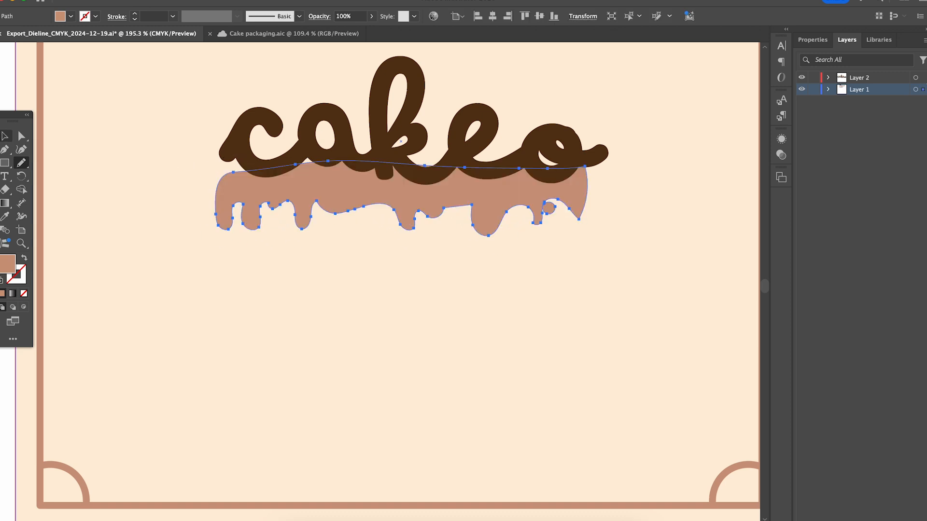
key(v)
scroll(471, 220, up, 5)
key(a)
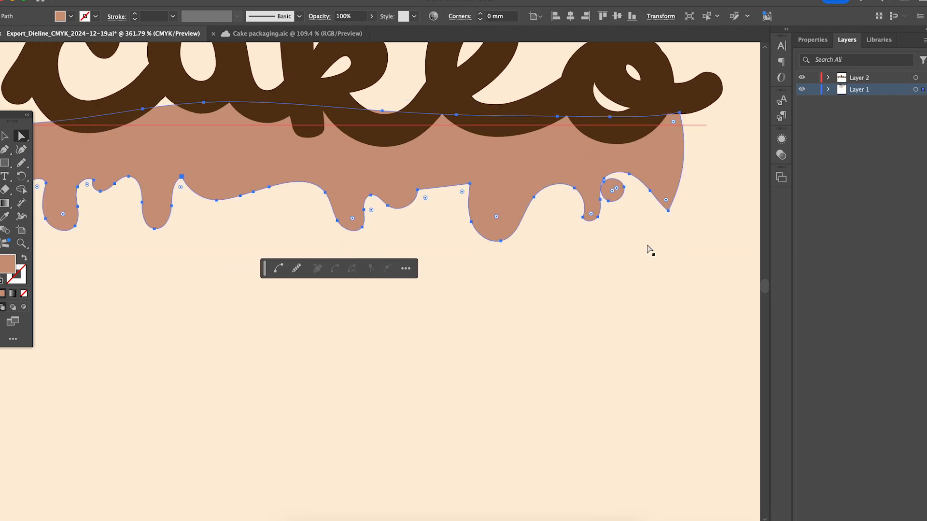
click(670, 198)
alt+click(801, 89)
click(668, 201)
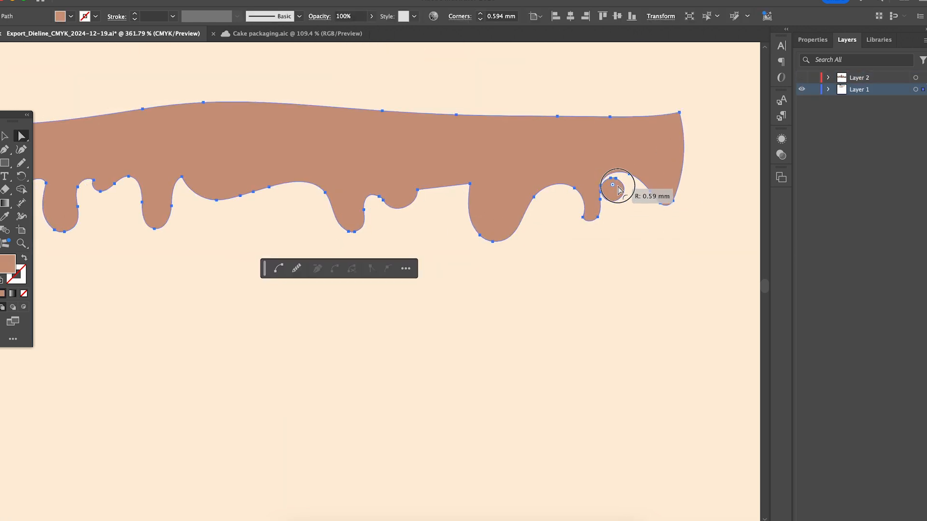
click(600, 194)
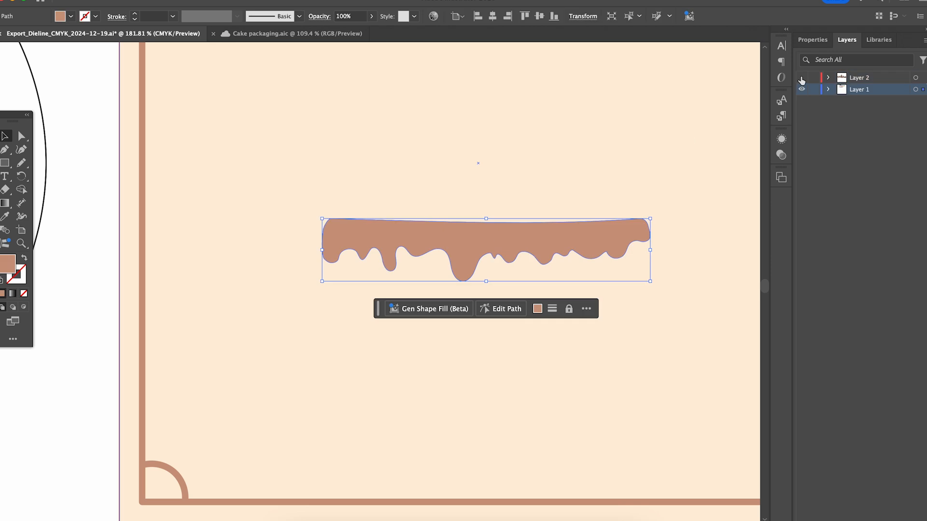
click(801, 77)
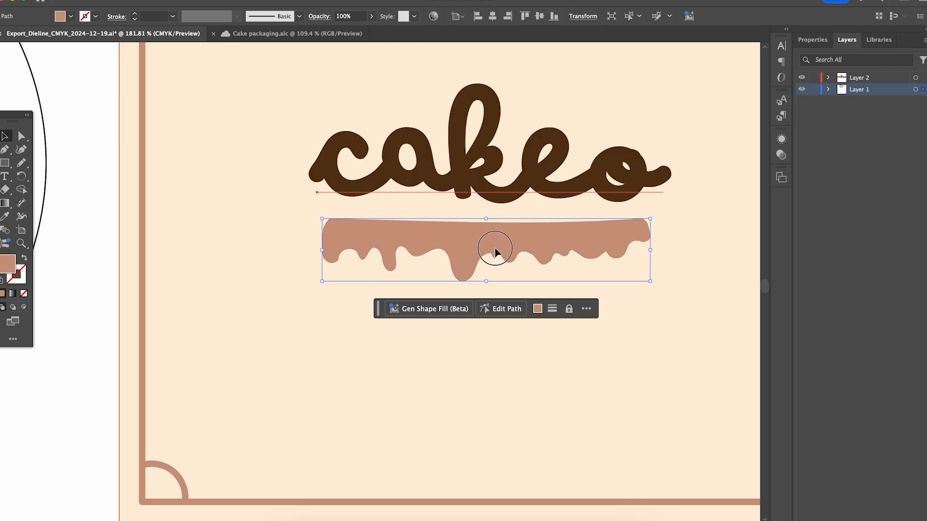
drag(498, 249, 497, 242)
key(super+z)
click(802, 78)
double_click(551, 242)
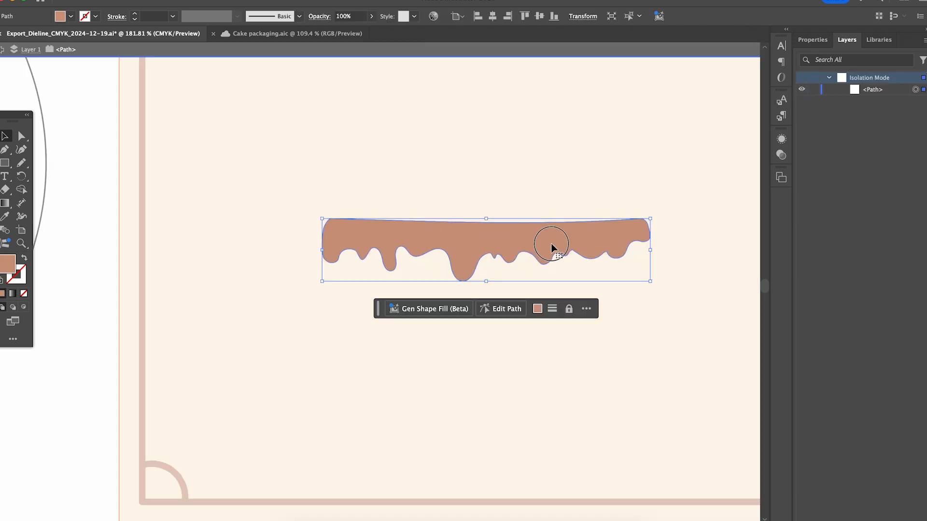
click(1, 49)
key(Escape)
Step: Move the icing drip up so its upper edge tucks behind the cakeo lettering, checking the overlap with Layer 2 shown
drag(467, 247, 466, 218)
click(802, 79)
click(801, 80)
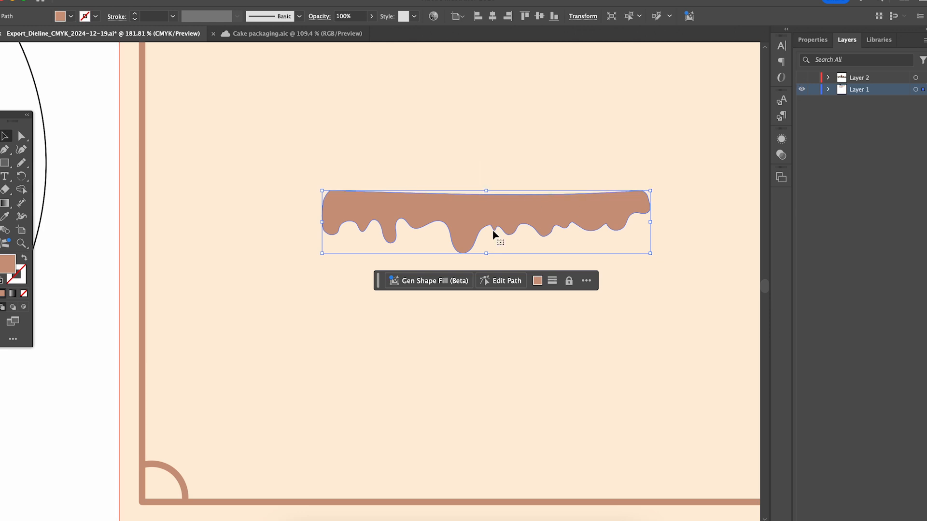
shift+click(498, 204)
click(498, 205)
click(801, 79)
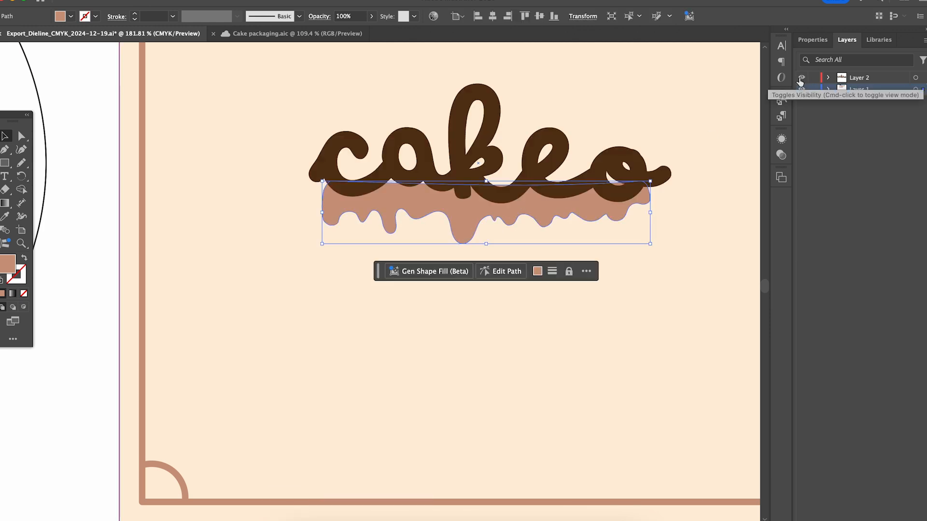
click(700, 164)
Step: Hide Layer 2 and place a duplicate of the icing drip directly below the original
click(802, 77)
click(480, 206)
key(super+c)
key(super+v)
drag(370, 273, 471, 263)
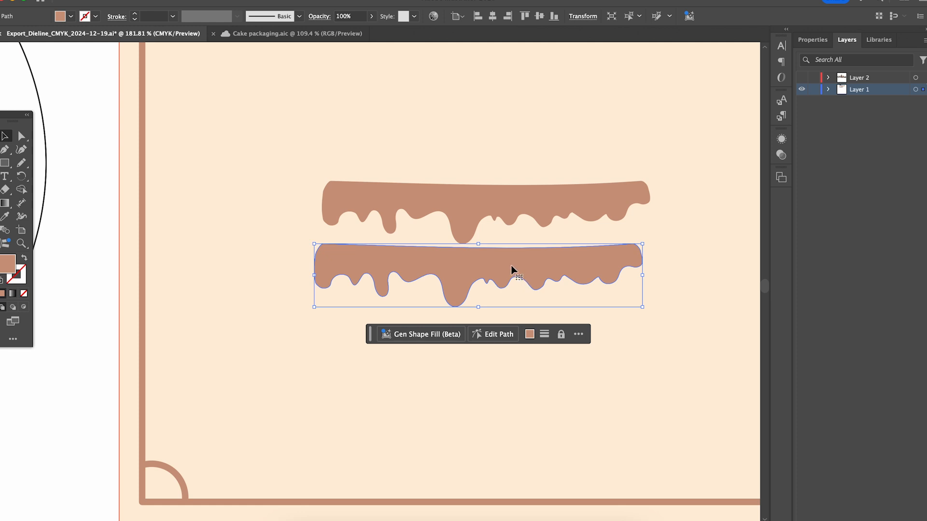
Step: Recolor the duplicate icing drip with the dark brown swatch, set it behind the original as a shadow, and show Layer 2
scroll(525, 234, down, 5)
scroll(526, 233, right, 4)
click(6, 218)
click(727, 83)
drag(306, 287, 306, 262)
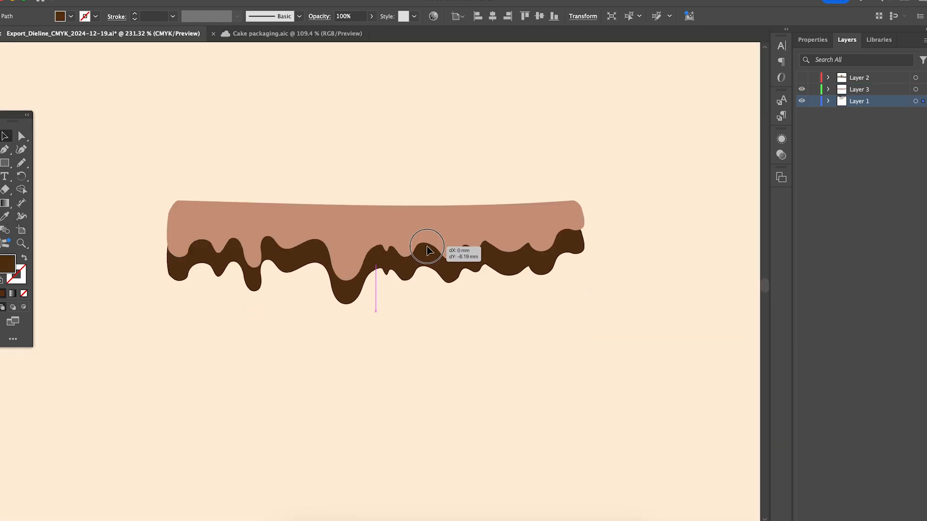
drag(428, 253, 426, 235)
scroll(658, 269, down, 4)
drag(704, 205, 592, 331)
click(802, 77)
click(717, 242)
scroll(716, 248, down, 4)
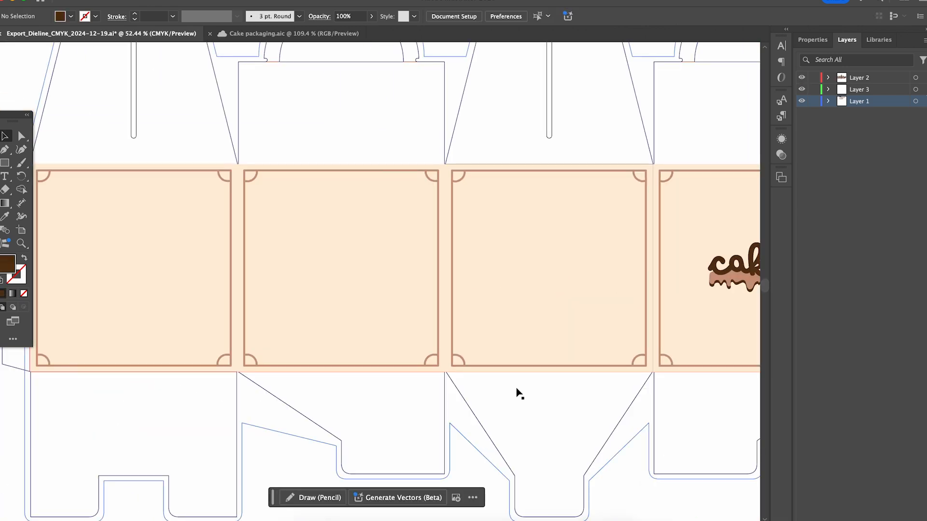
Step: Add the two-line text "Delicious moments, just for you! Enjoy every bite!" in Eldwin Script Regular on the second framed panel
drag(691, 379, 497, 381)
drag(534, 357, 730, 356)
drag(389, 360, 396, 368)
scroll(396, 368, up, 5)
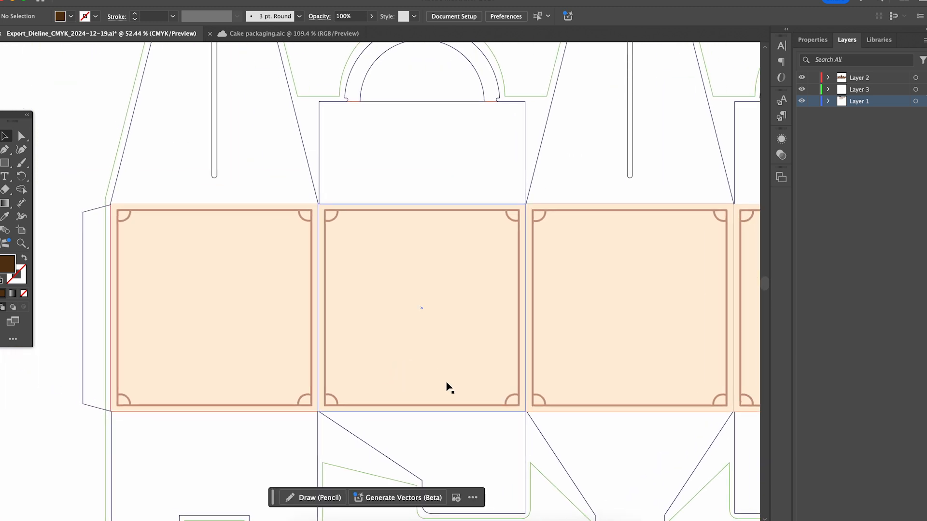
key(t)
click(335, 258)
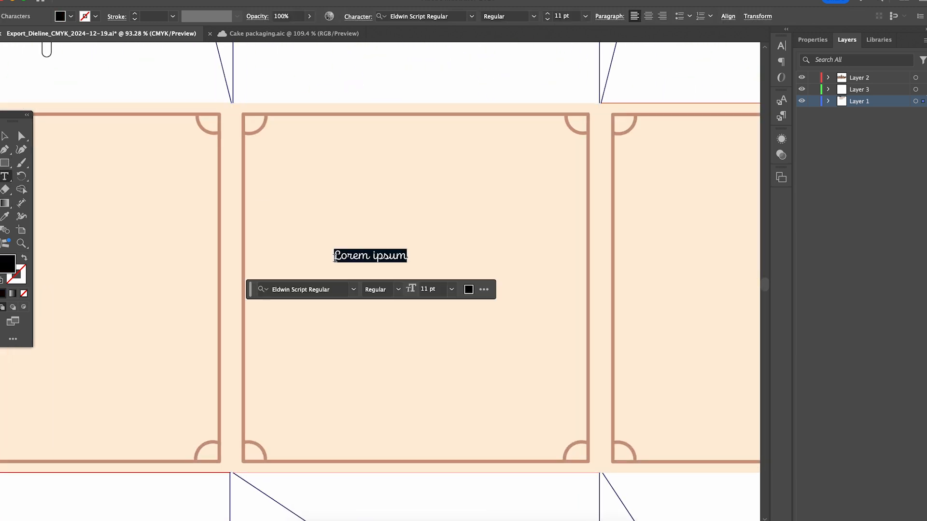
click(5, 136)
drag(457, 260, 430, 271)
key(t)
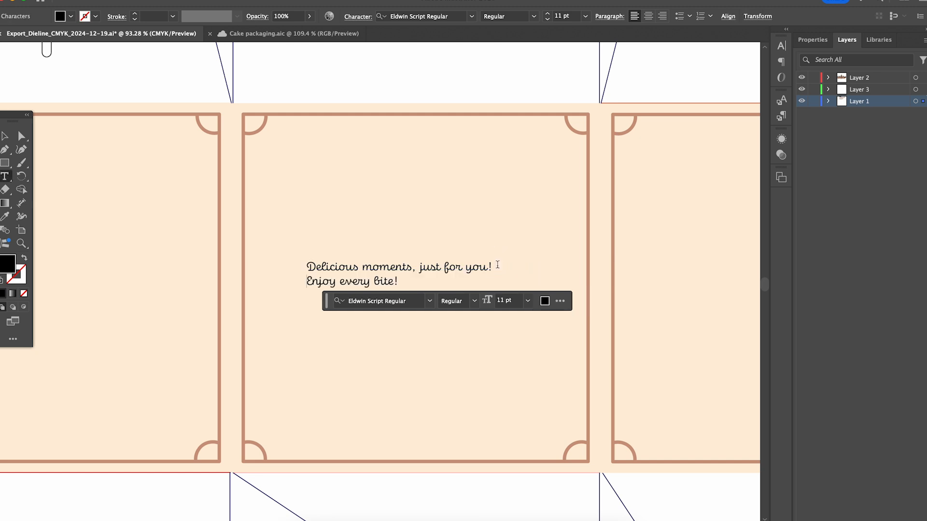
Step: Center-align the two-line message and move it to the middle of its framed panel
key(Escape)
click(813, 40)
click(823, 348)
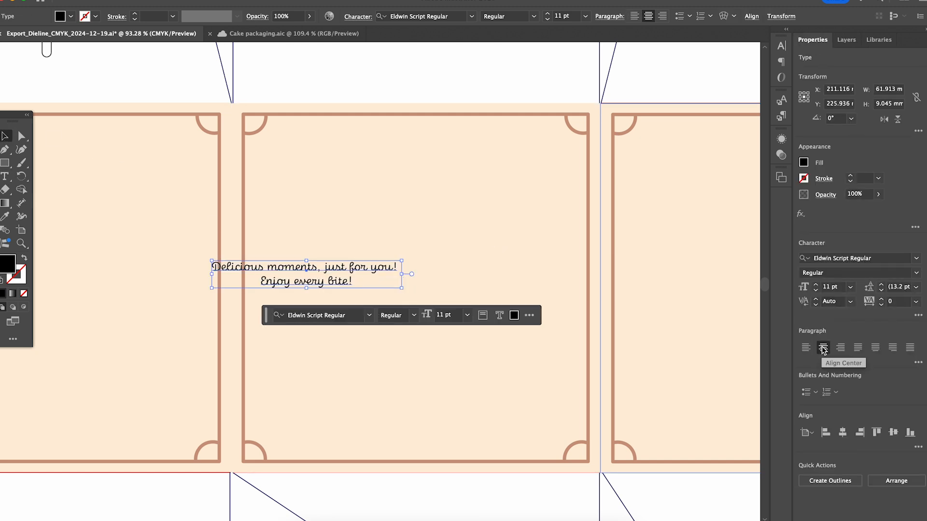
drag(316, 271, 425, 280)
Step: Enlarge the two-line message and set its font size to 12 pt
drag(510, 297, 530, 299)
scroll(360, 355, right, 3)
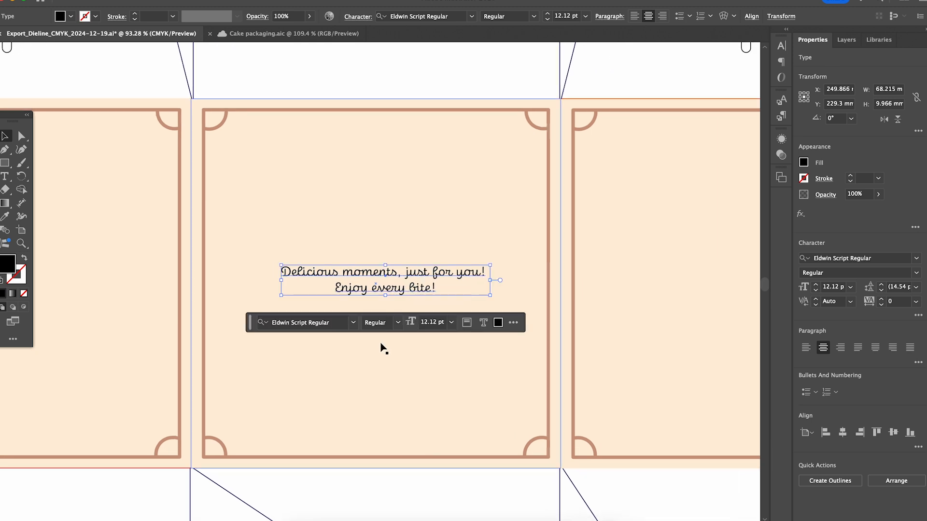
scroll(360, 355, down, 3)
click(377, 328)
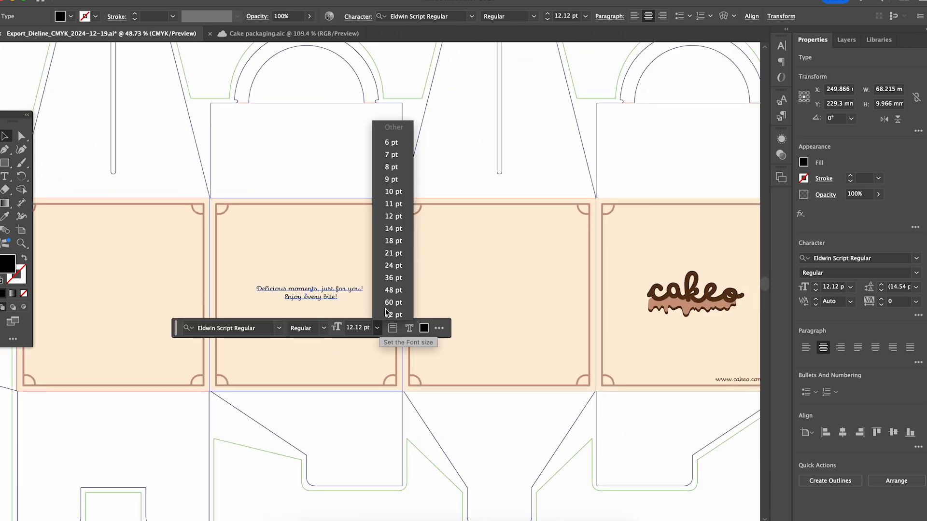
click(390, 217)
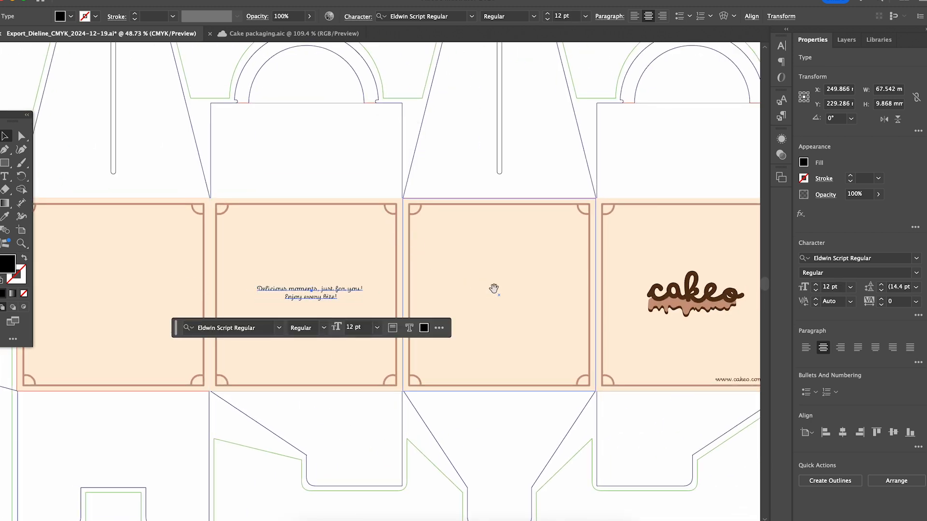
Step: Recolor the message to the dark brown swatch and nudge it into the center of the panel
scroll(489, 292, down, 2)
click(730, 211)
click(5, 136)
click(616, 290)
scroll(419, 328, left, 5)
scroll(407, 316, up, 4)
scroll(404, 311, up, 3)
drag(369, 281, 360, 279)
scroll(366, 288, down, 5)
click(520, 283)
click(404, 437)
scroll(403, 437, up, 5)
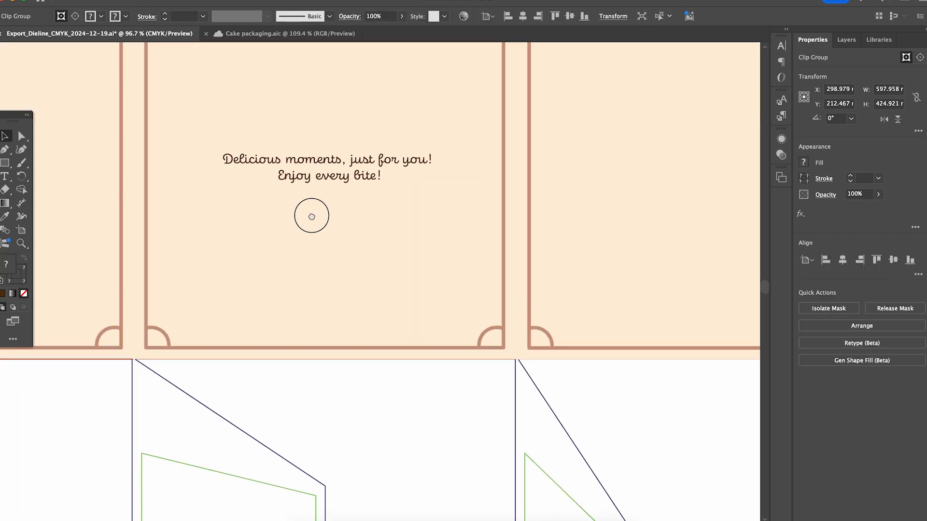
Step: Enclose the message in quotation marks and add a smiling emoji on a line beneath it
drag(311, 215, 368, 326)
double_click(282, 271)
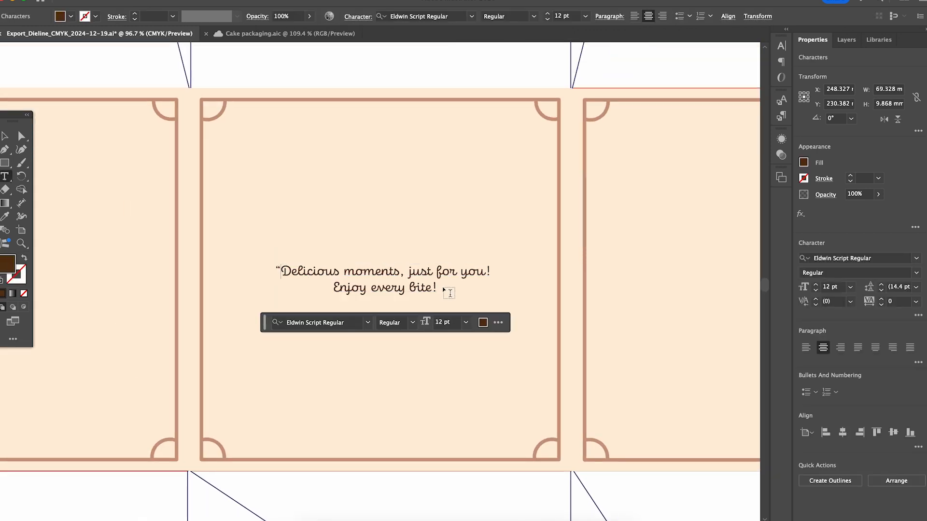
text(")
key(Escape)
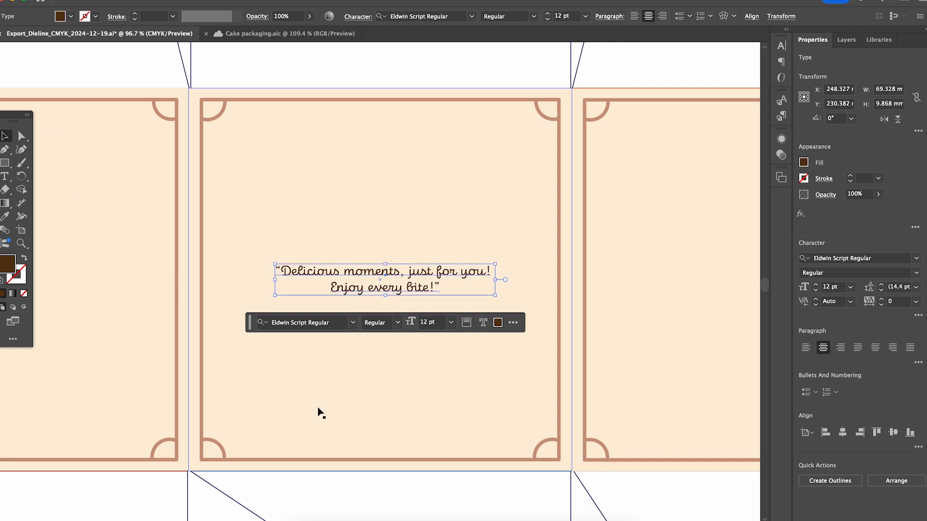
click(409, 506)
double_click(414, 291)
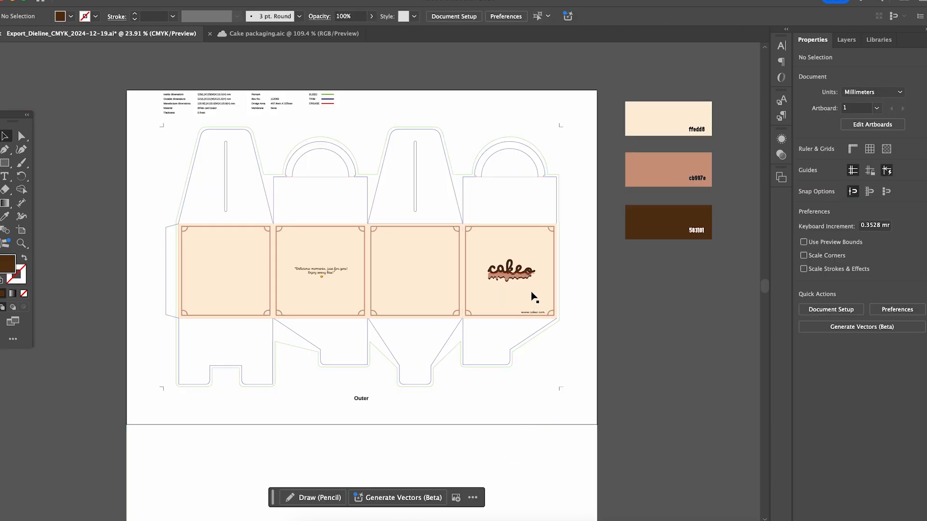
scroll(533, 297, up, 5)
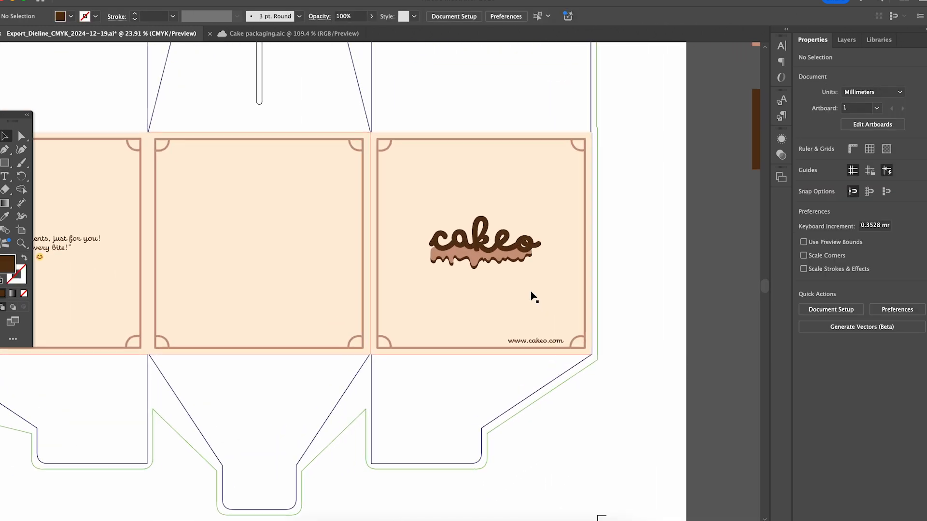
Step: Review the four framed panels and the complete dieline artwork, including the message, the cakeo logo and the web address
drag(455, 292, 659, 279)
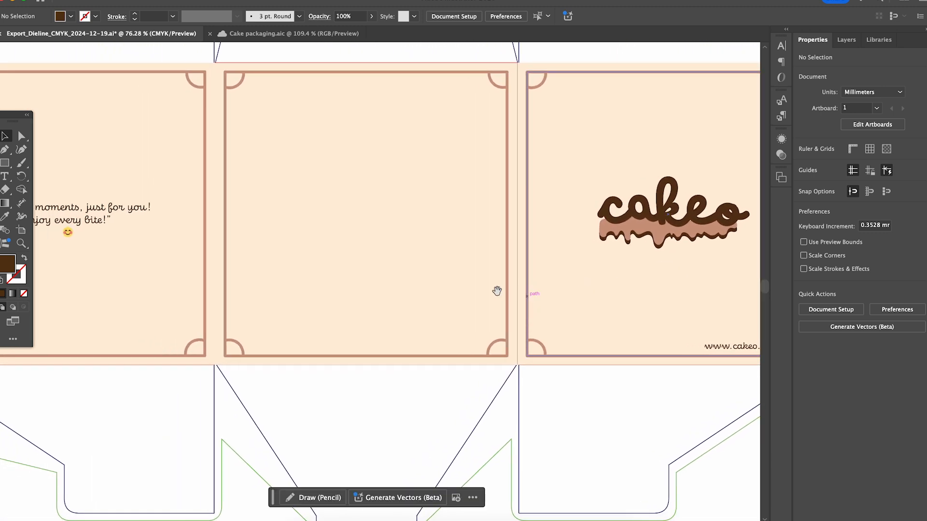
drag(342, 293, 639, 299)
drag(319, 297, 475, 304)
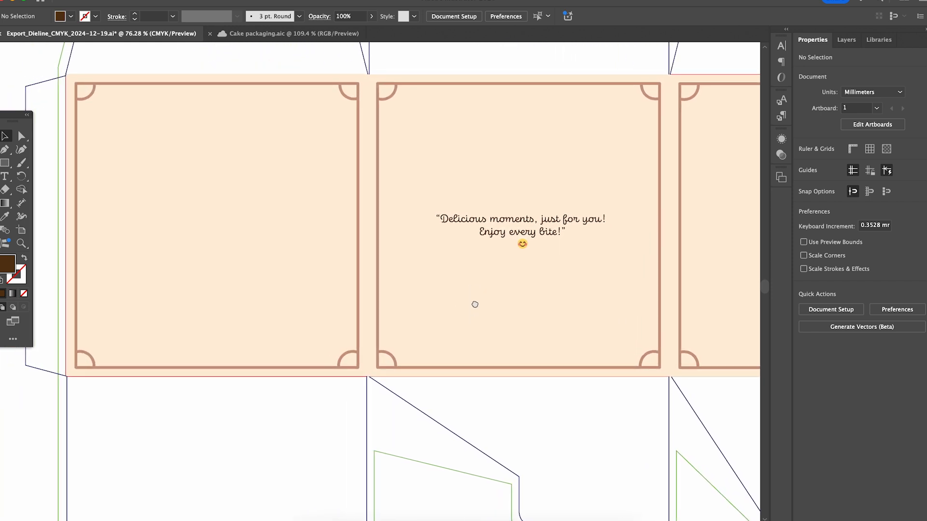
scroll(453, 331, down, 5)
drag(372, 397, 325, 409)
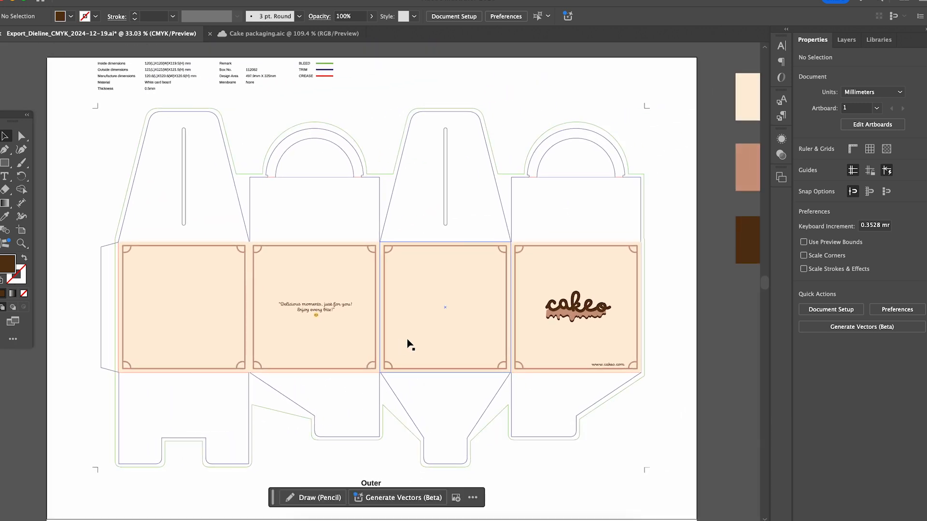
scroll(427, 359, down, 2)
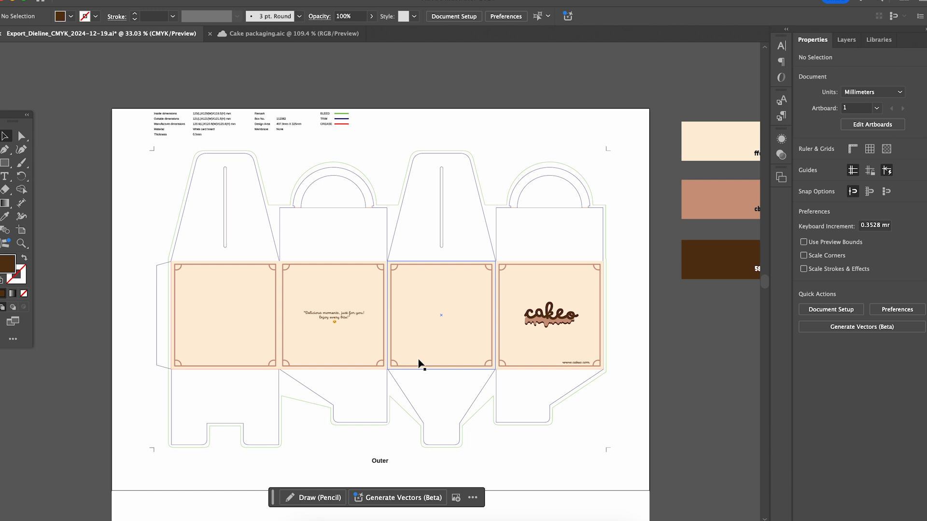
drag(678, 353, 654, 330)
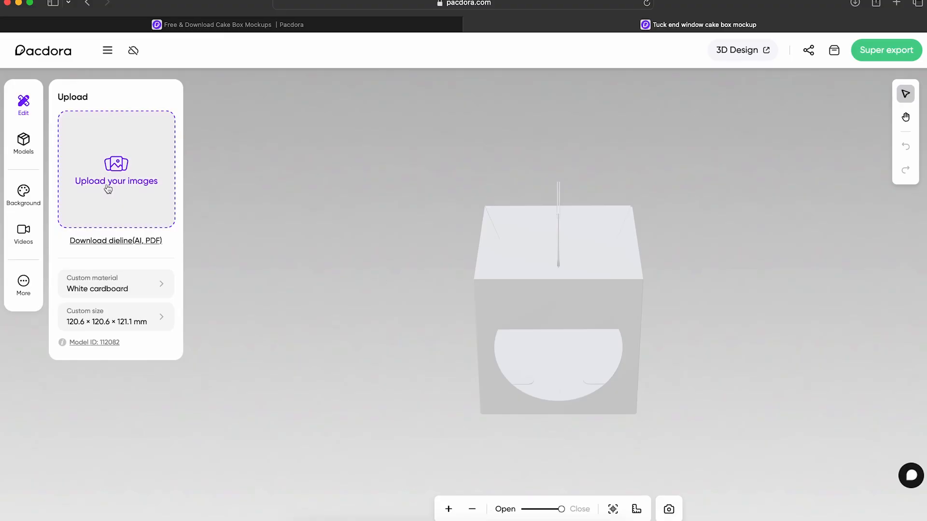
Step: Switch to Pacdora's Upload & Design editor and upload Cake packaging-05.png, Cake packaging-06.png and Cake packaging-07.png
click(107, 186)
drag(741, 147, 573, 132)
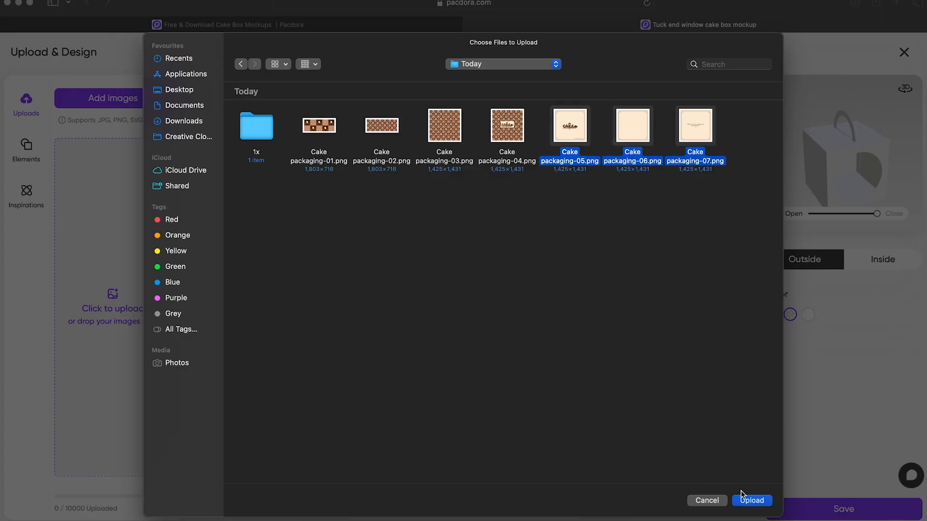
click(745, 501)
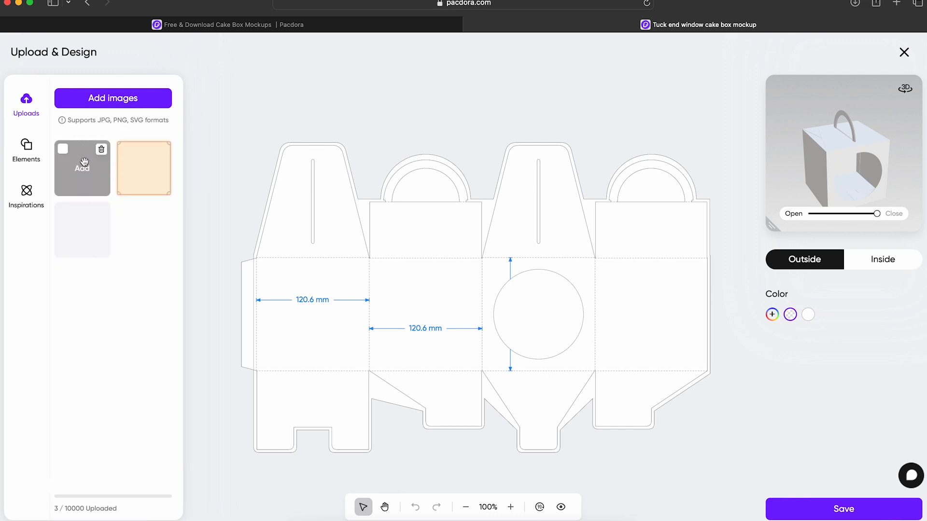
Step: Place the cakeo logo image on the dieline and scale it to fill the rightmost side face
click(83, 167)
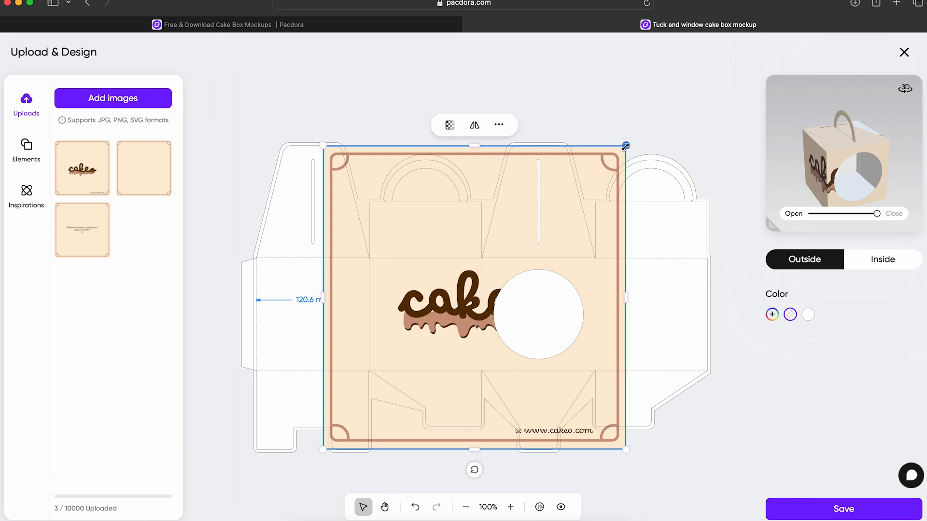
drag(625, 147, 433, 333)
drag(365, 411, 626, 337)
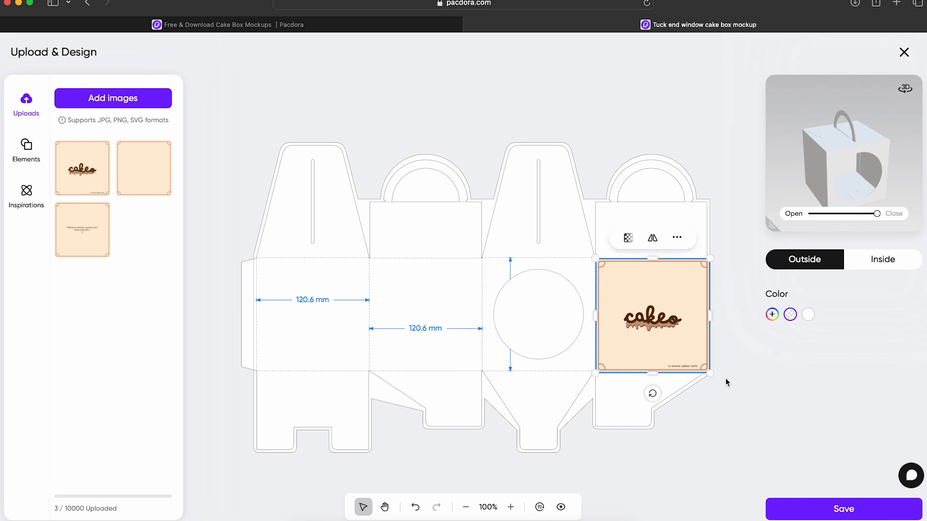
scroll(732, 373, up, 5)
click(475, 83)
Step: Place the plain framed image on the face with the round window, scale it to fit, and check it in the 3D preview
click(144, 168)
drag(228, 50, 573, 398)
drag(641, 457, 557, 294)
drag(636, 382, 669, 423)
drag(864, 166, 811, 174)
drag(772, 225, 657, 340)
drag(758, 242, 724, 234)
drag(657, 341, 772, 226)
Step: Fit the message image onto the face beside the window panel and check it in the 3D preview
click(82, 230)
drag(227, 50, 491, 234)
drag(561, 347, 377, 347)
drag(513, 444, 485, 416)
drag(774, 183, 849, 179)
drag(772, 225, 701, 296)
mouse_move(810, 211)
mouse_down()
mouse_move(819, 209)
mouse_move(778, 222)
mouse_move(829, 185)
mouse_move(826, 207)
mouse_up()
drag(701, 297, 772, 225)
Step: Place the plain framed image on the remaining blank side face and scale it to the face edges
click(261, 317)
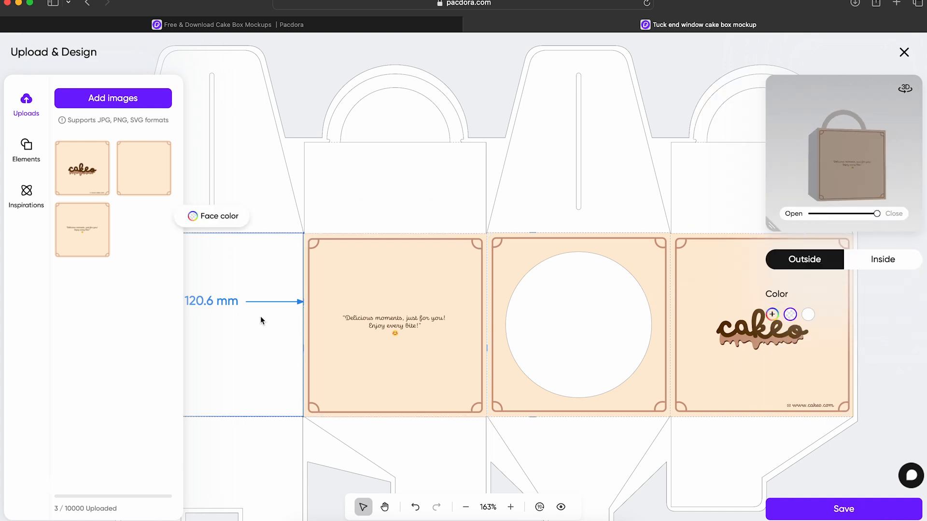
click(465, 507)
click(143, 167)
drag(361, 251, 302, 310)
drag(588, 188, 395, 381)
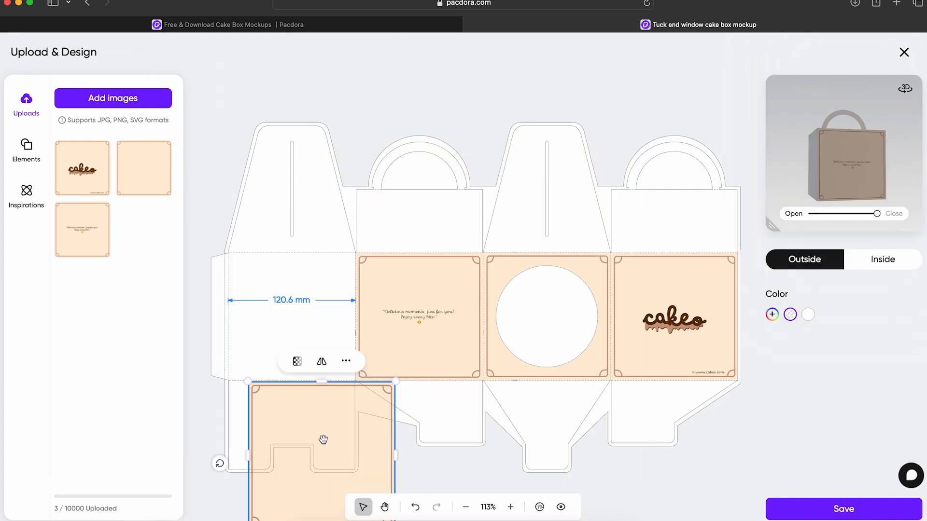
drag(323, 440, 302, 310)
drag(374, 399, 355, 379)
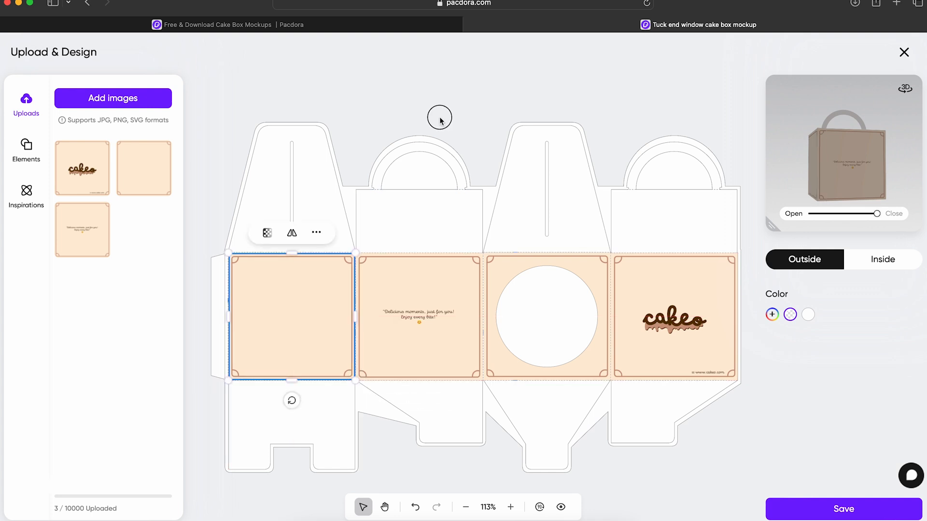
Step: Inspect the box in the 3D preview and set the outside color of the whole dieline to the recommended cream
drag(771, 226, 602, 396)
mouse_move(794, 378)
mouse_down()
mouse_move(729, 382)
mouse_move(797, 380)
mouse_up()
drag(792, 280, 667, 271)
drag(600, 387, 767, 290)
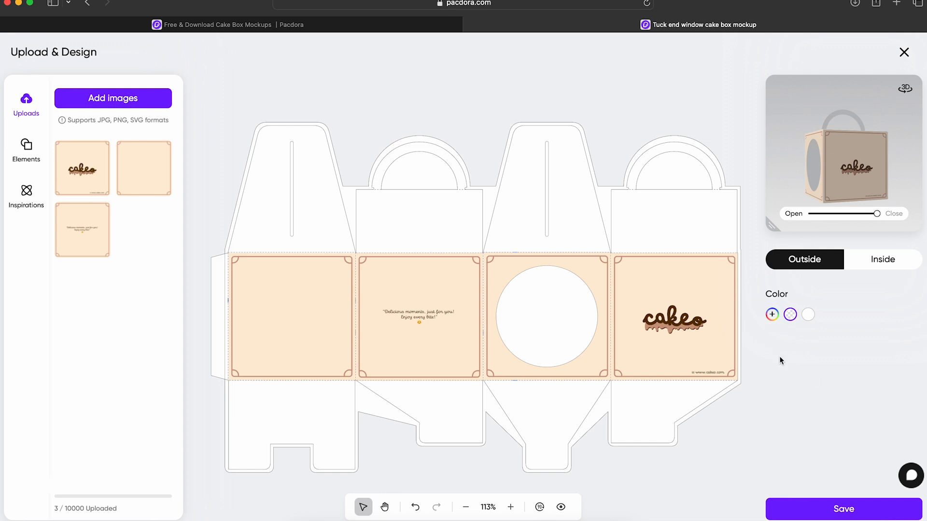
click(771, 314)
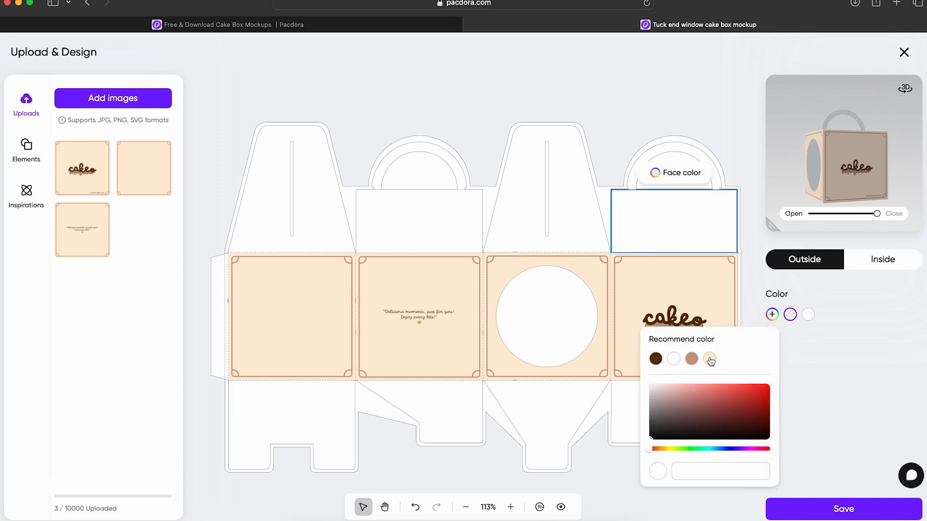
click(710, 359)
click(810, 399)
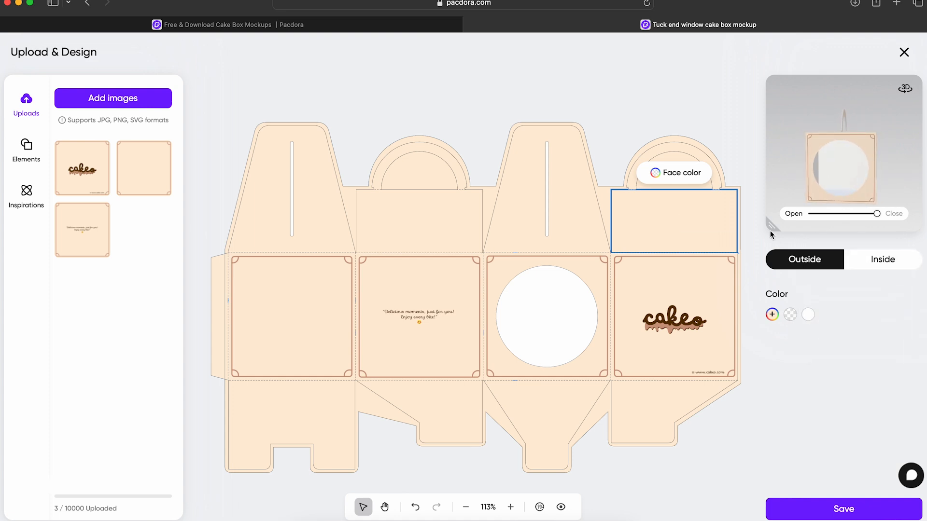
Step: Set the inside color of the box to #cb997e
drag(772, 226, 593, 330)
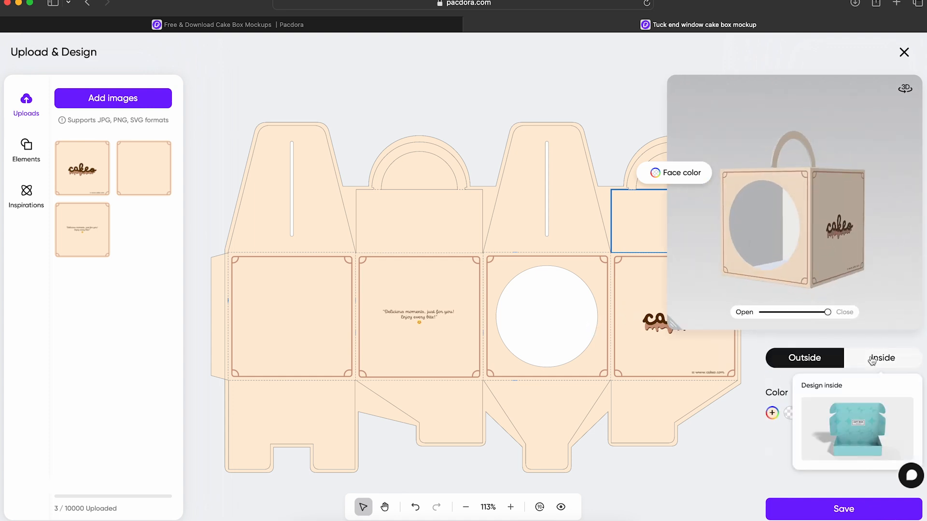
click(882, 358)
click(772, 413)
click(704, 385)
text(#ffedd8)
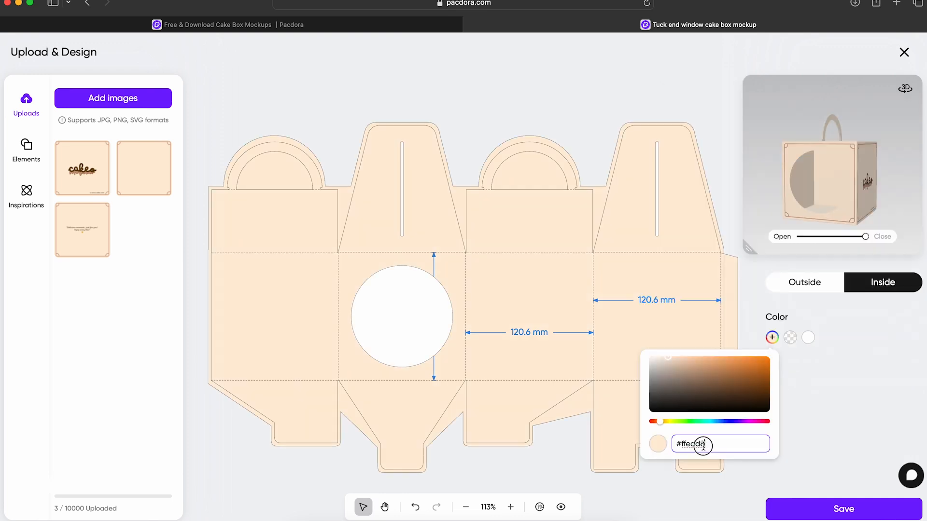
click(810, 399)
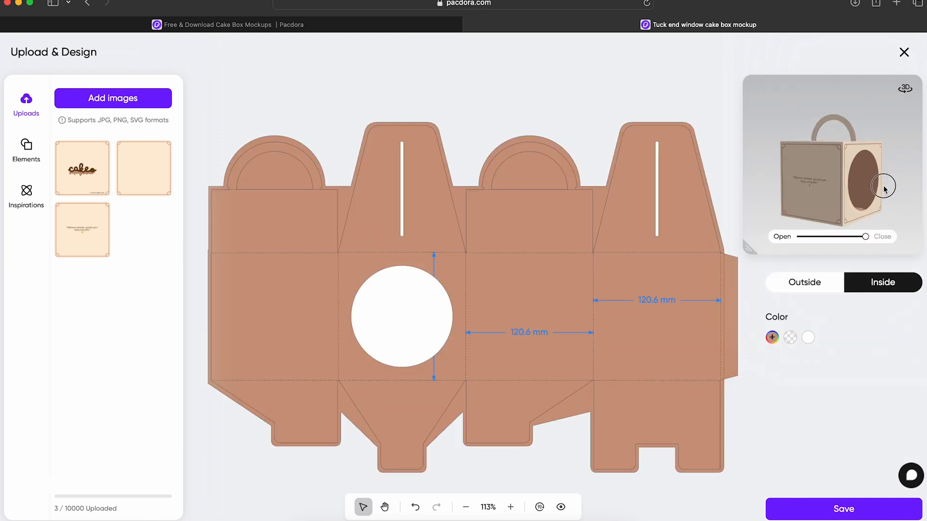
Step: Save the box design and set the mockup background to the linear gradient from #FFFFFF to #FFEFBA at 270 degrees
drag(861, 193, 822, 192)
drag(742, 255, 789, 248)
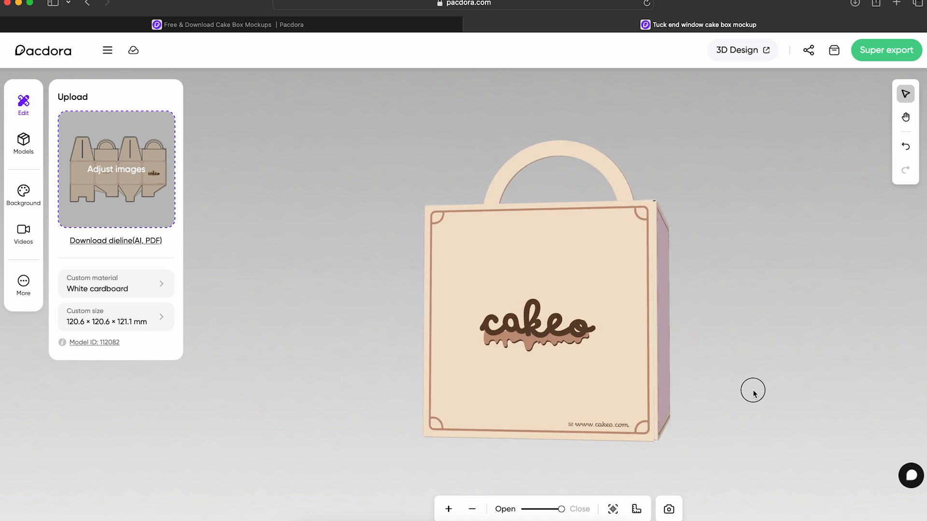
drag(753, 393, 807, 459)
click(23, 193)
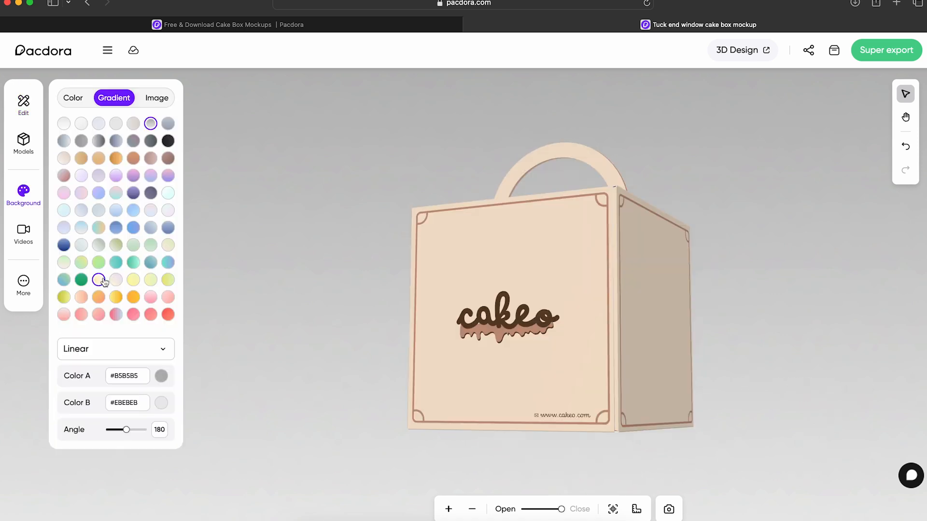
click(100, 281)
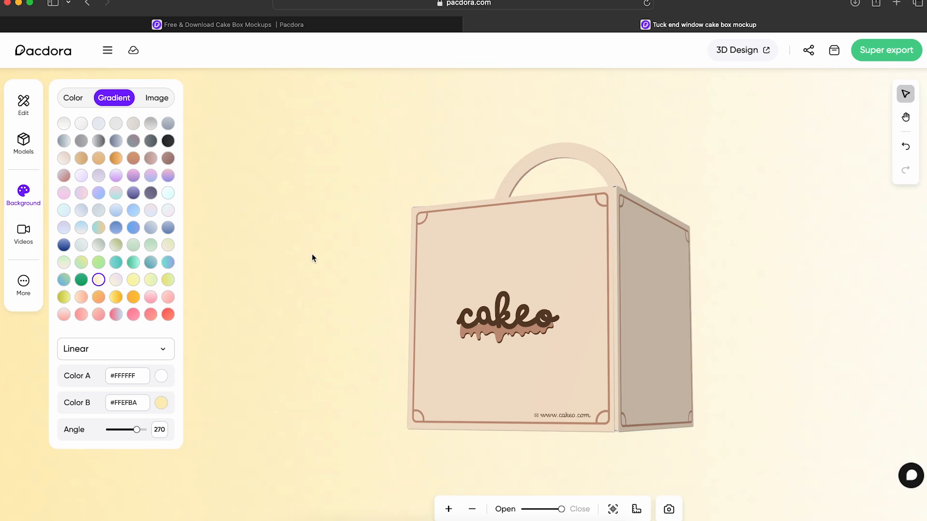
drag(484, 283, 376, 277)
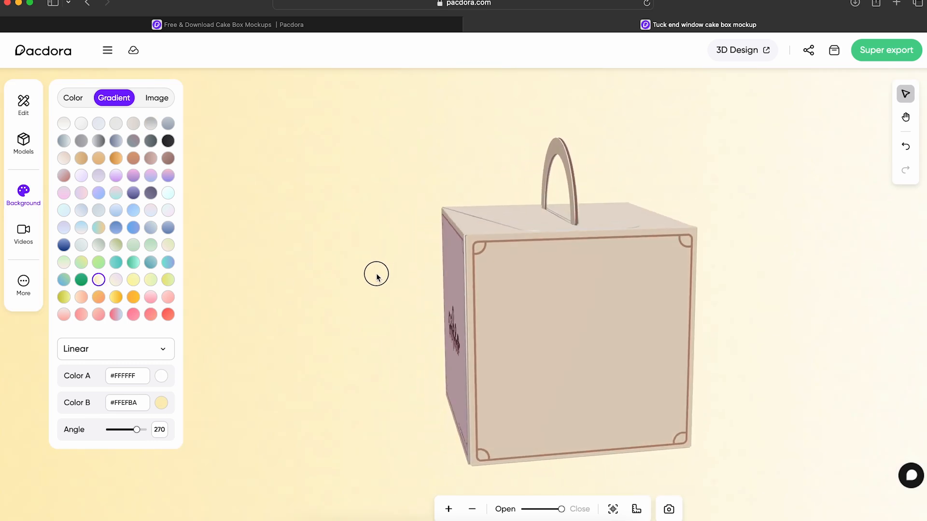
Step: Set the mockup background to the solid color #ffedd8 and orbit the box to show its logo face
click(82, 102)
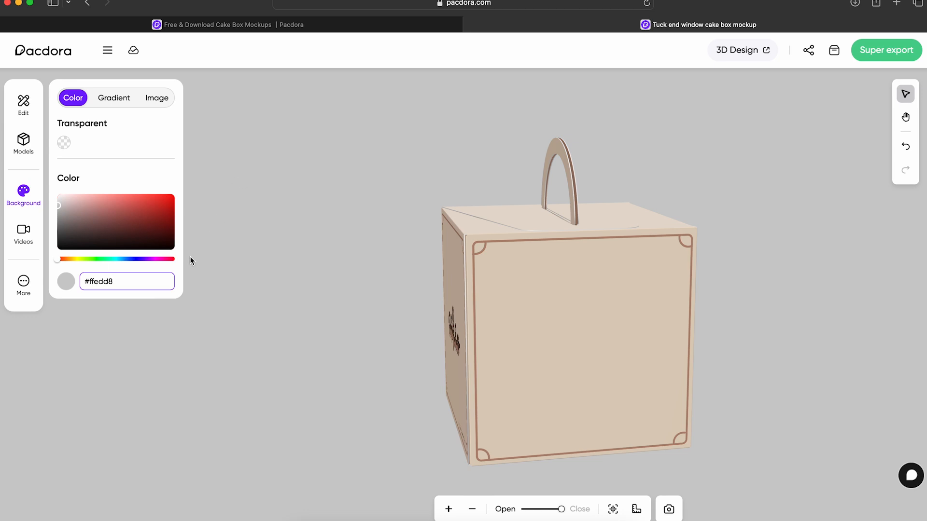
key(Return)
drag(288, 351, 408, 305)
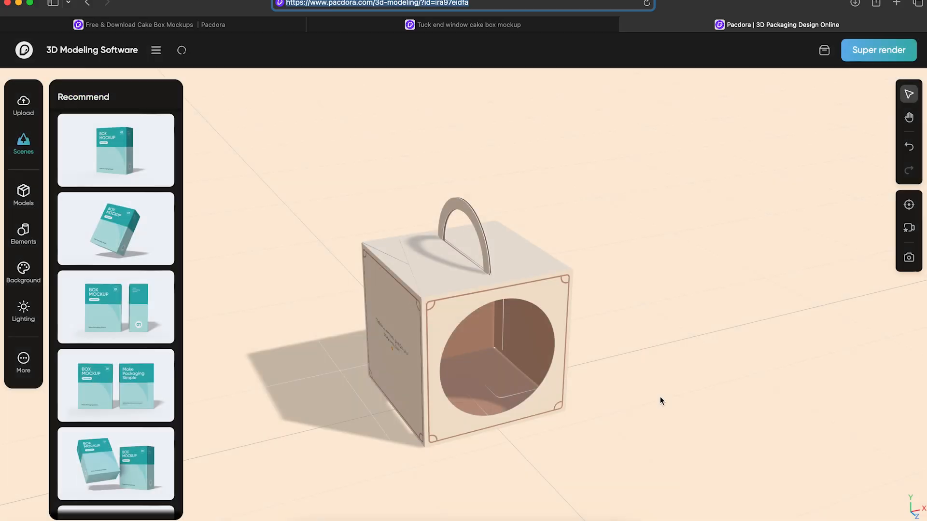
drag(659, 395, 598, 333)
Step: Try the three-box scene in the 3D modeling tool and reposition the front box among the others
scroll(129, 441, down, 1)
scroll(130, 442, down, 3)
click(114, 345)
click(563, 311)
drag(564, 311, 484, 324)
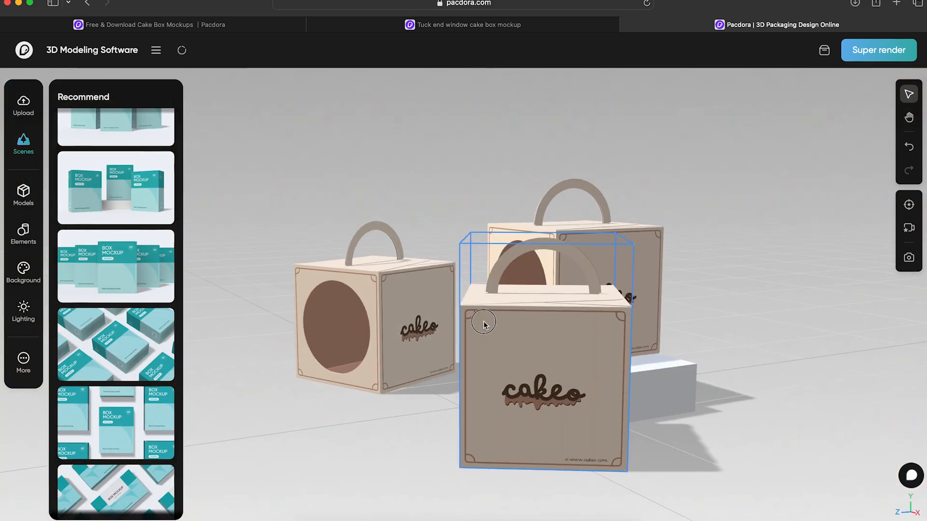
drag(685, 331, 696, 346)
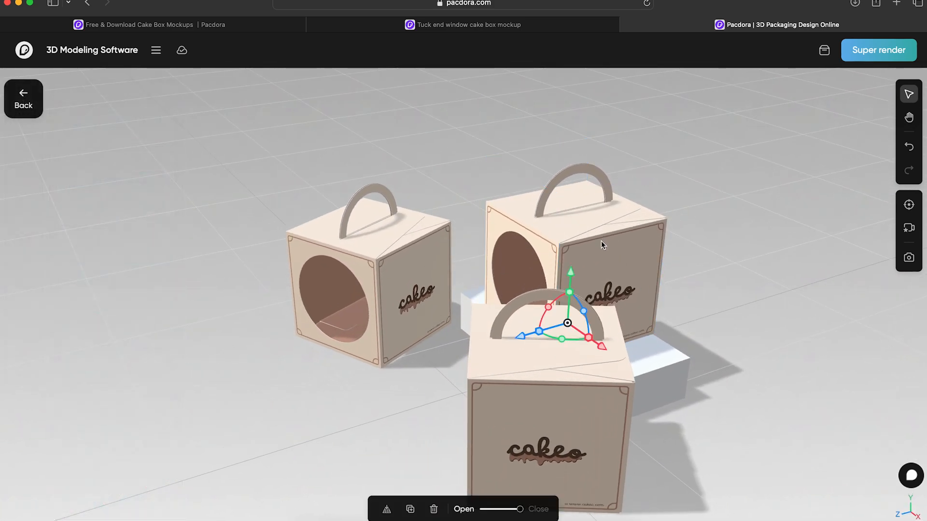
mouse_move(564, 320)
mouse_down()
mouse_move(575, 215)
mouse_move(563, 319)
mouse_up()
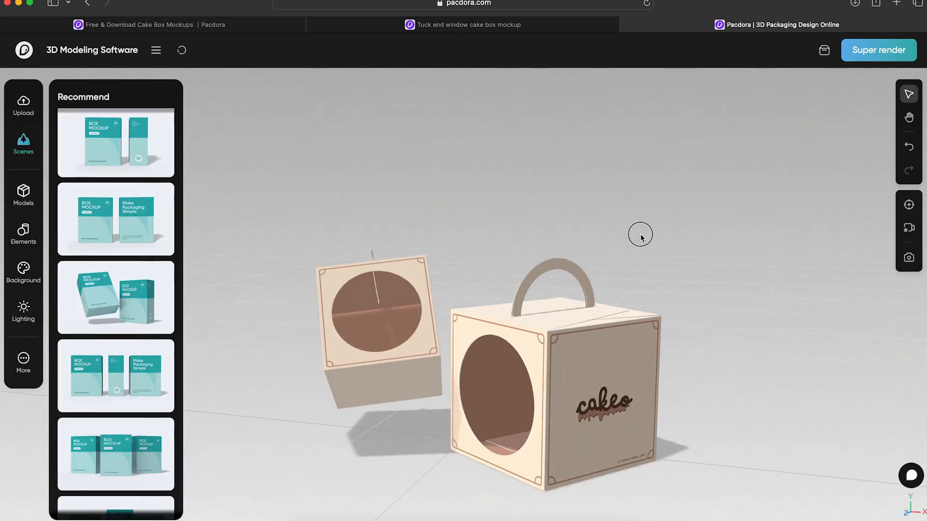
Step: Use the two-box scene, rotating the tilted box so its message face points forward and adjusting its position beside the upright box
click(377, 310)
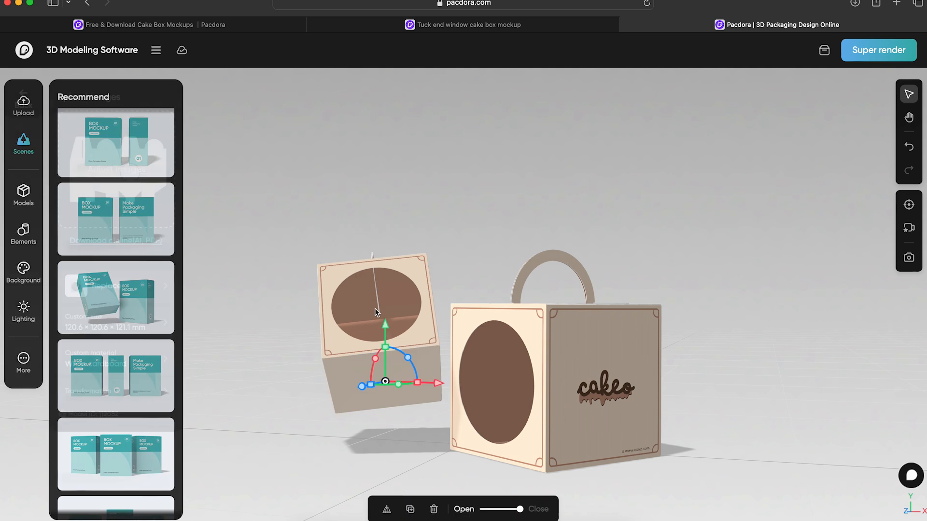
drag(397, 386, 482, 296)
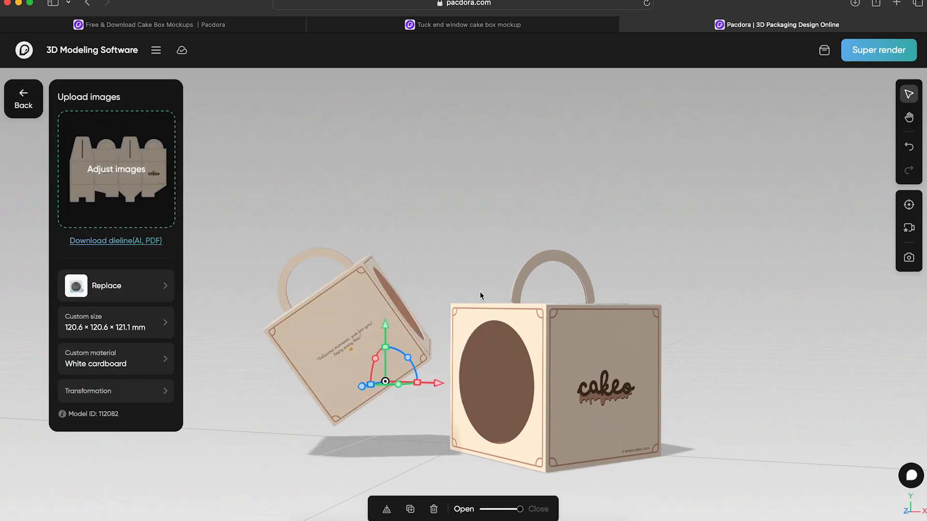
drag(413, 387, 415, 378)
drag(387, 346, 386, 336)
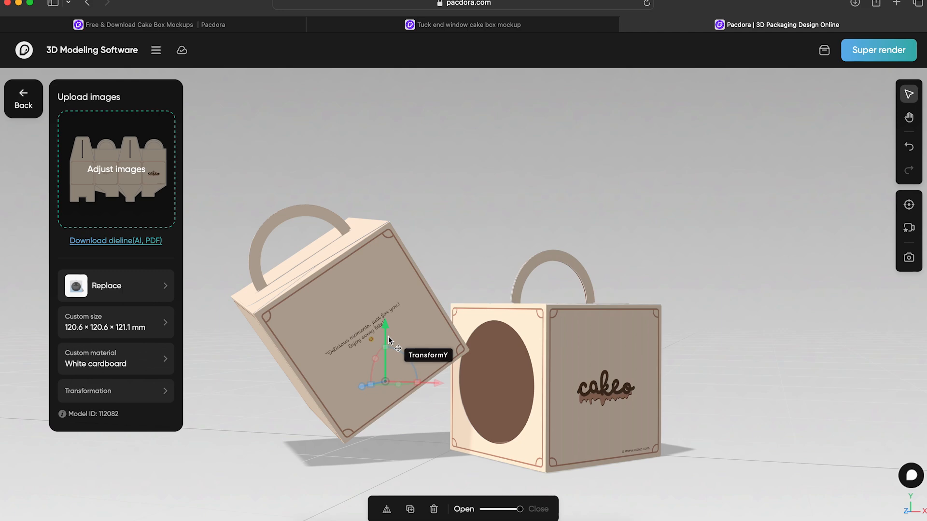
drag(386, 472, 346, 421)
drag(351, 334, 361, 279)
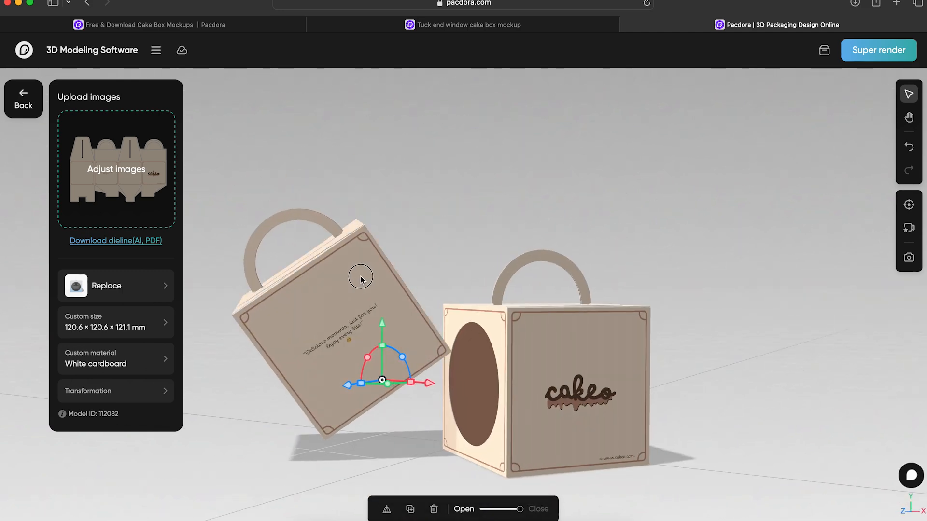
Step: Fine-tune the tilted box's angle and position so it leans against the upright box, and frame both boxes in view
drag(358, 383, 357, 383)
drag(397, 454, 441, 456)
drag(419, 348, 434, 350)
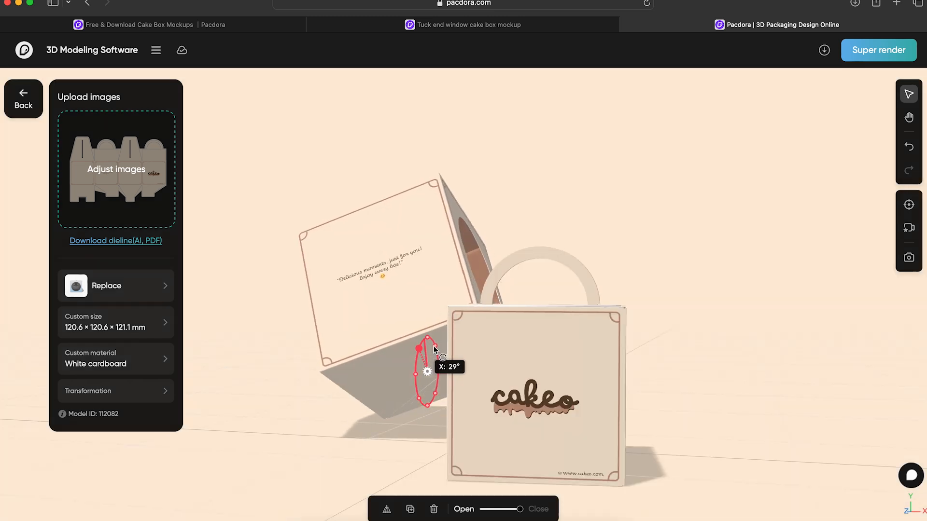
drag(603, 214, 629, 224)
drag(504, 197, 514, 184)
drag(398, 375, 398, 377)
mouse_move(599, 466)
mouse_down()
mouse_move(593, 476)
mouse_move(580, 456)
mouse_move(592, 468)
mouse_up()
drag(592, 429, 593, 420)
drag(806, 381, 829, 385)
drag(408, 379, 420, 374)
drag(780, 393, 761, 349)
Step: Render and export the scene on a cream background as a 4K PNG in 4:3 ratio with floor shadow
click(797, 352)
click(882, 62)
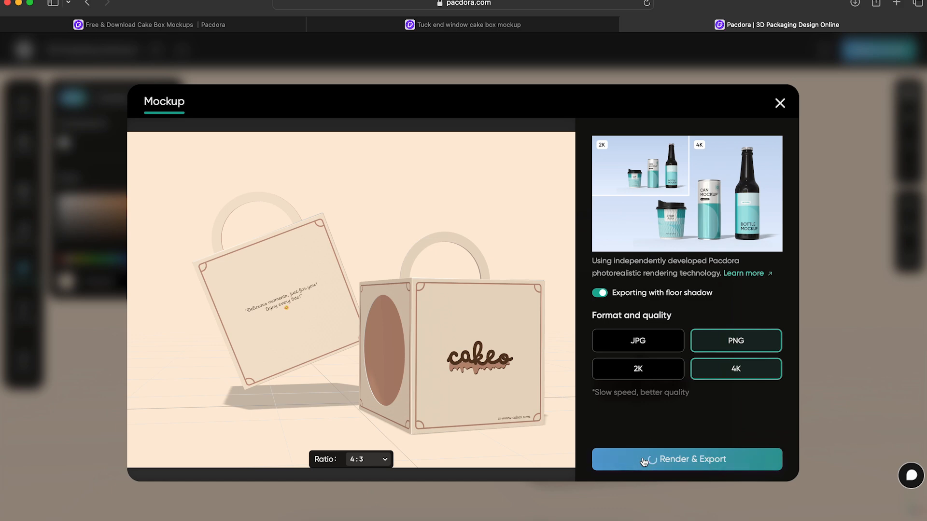
click(779, 103)
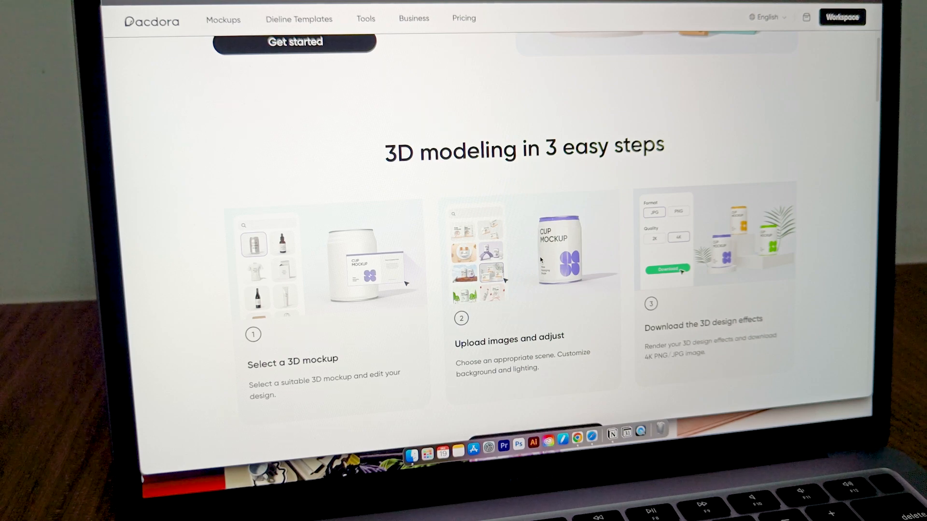
scroll(540, 260, down, 2)
scroll(540, 260, down, 3)
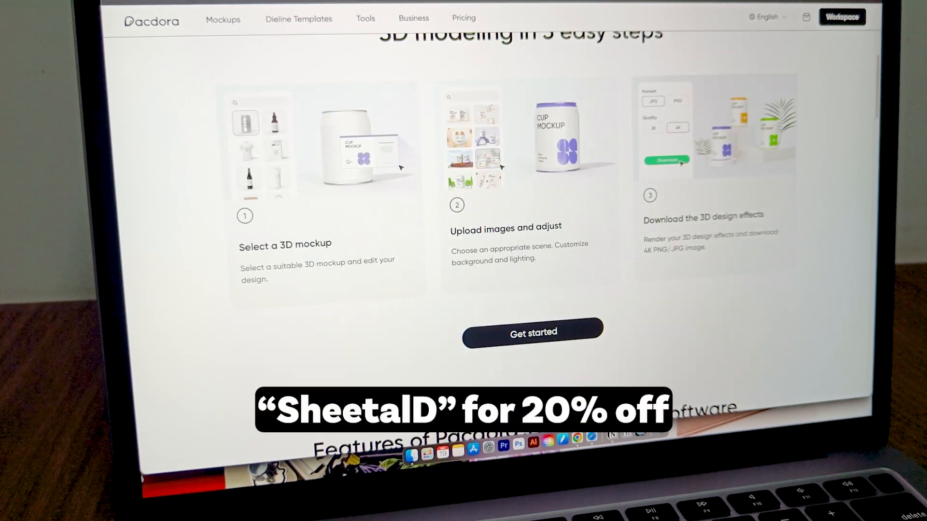
click(151, 21)
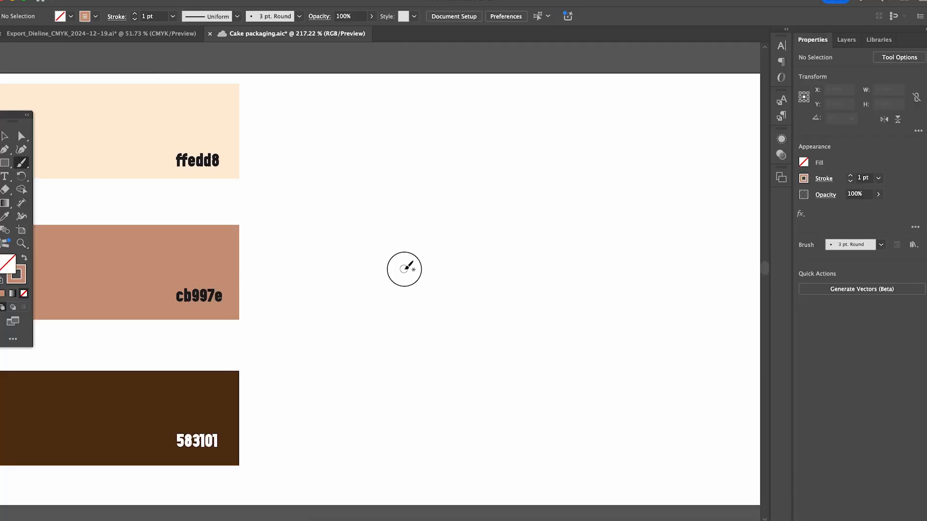
Step: In Illustrator, draw a cb997e arc topped by a rounded ffedd8 drop shape with a curved cb997e highlight stroke
drag(507, 145, 503, 156)
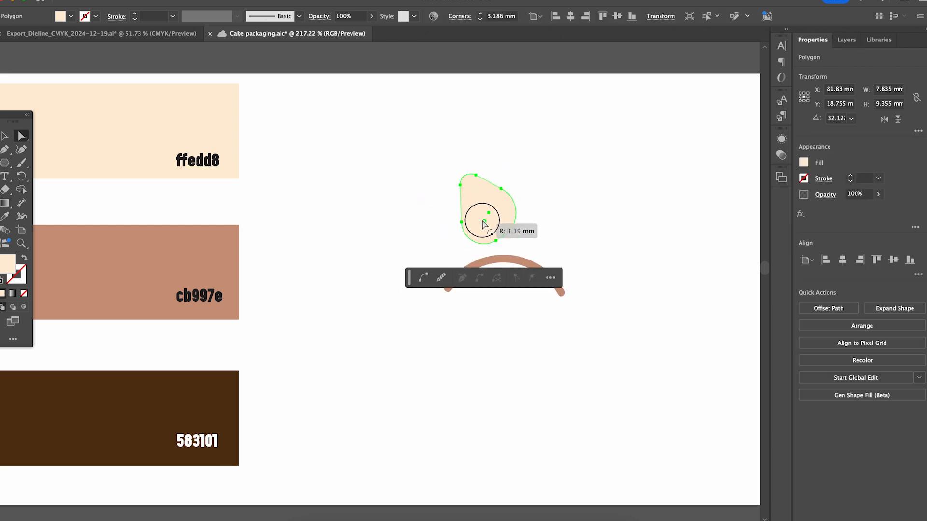
click(513, 227)
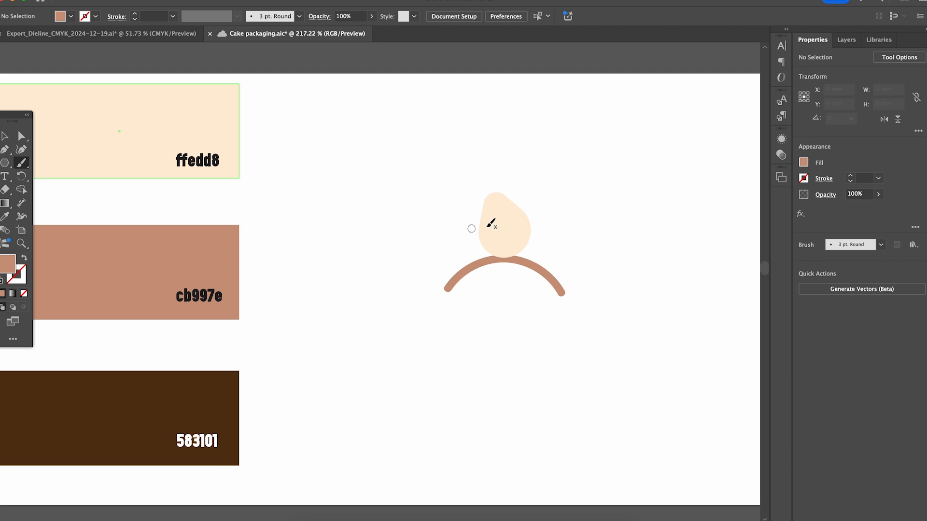
drag(503, 212, 517, 234)
Step: Sample the dark brown 583101 swatch and draw a dripping chocolate shape with small cream dots beneath the arc
click(85, 408)
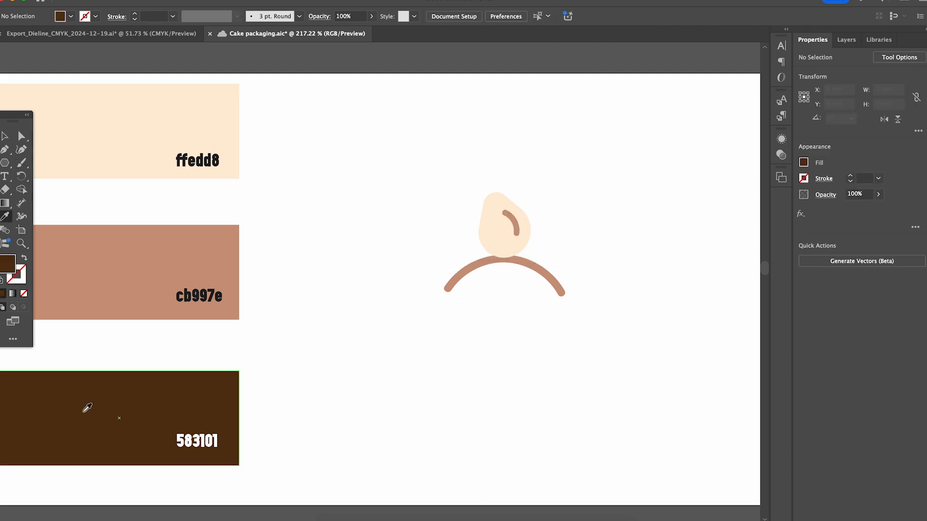
drag(462, 280, 497, 270)
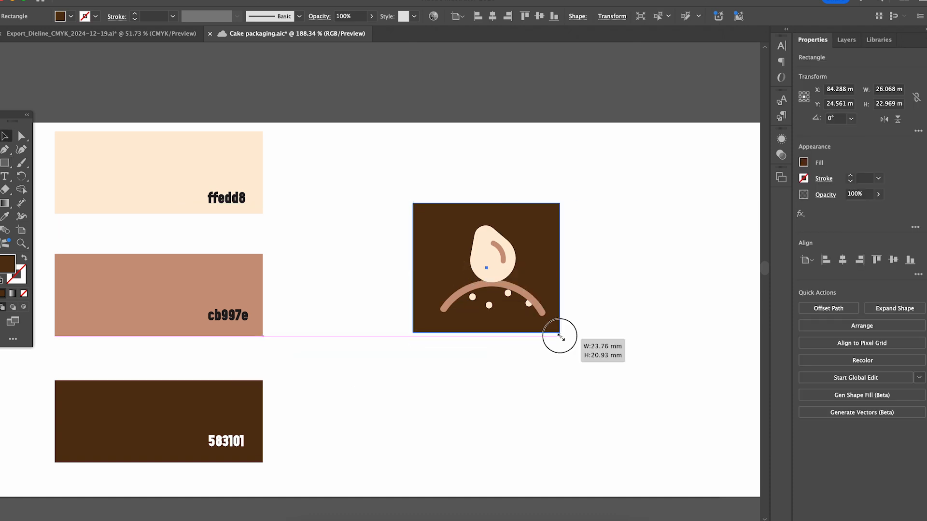
drag(558, 335, 566, 336)
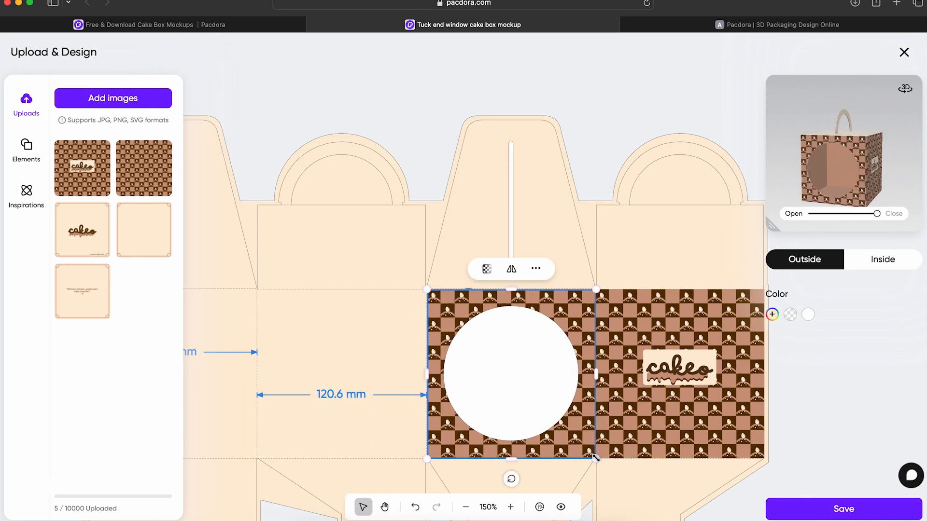
Step: In the Pacdora dieline editor, scale the plain checkered pattern image to fit the edges of the circular window face
click(510, 506)
key(space)
drag(540, 448, 532, 342)
drag(400, 184, 398, 184)
drag(623, 410, 621, 410)
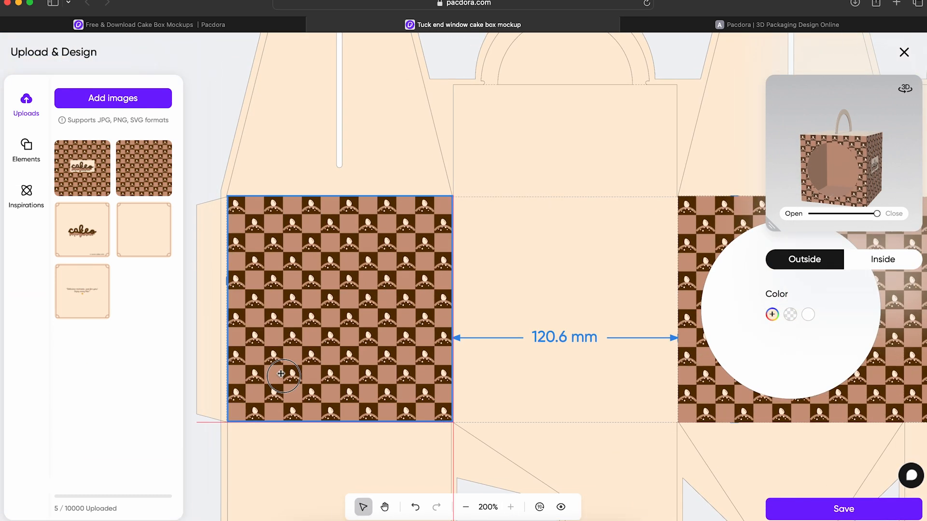
Step: Place the plain checkered pattern on the remaining side faces and align it to the face edges
click(363, 175)
click(387, 208)
drag(387, 211, 569, 285)
Step: Enlarge the 3D preview and set the outside color of the whole dieline to the pattern's light brown
drag(768, 226, 639, 360)
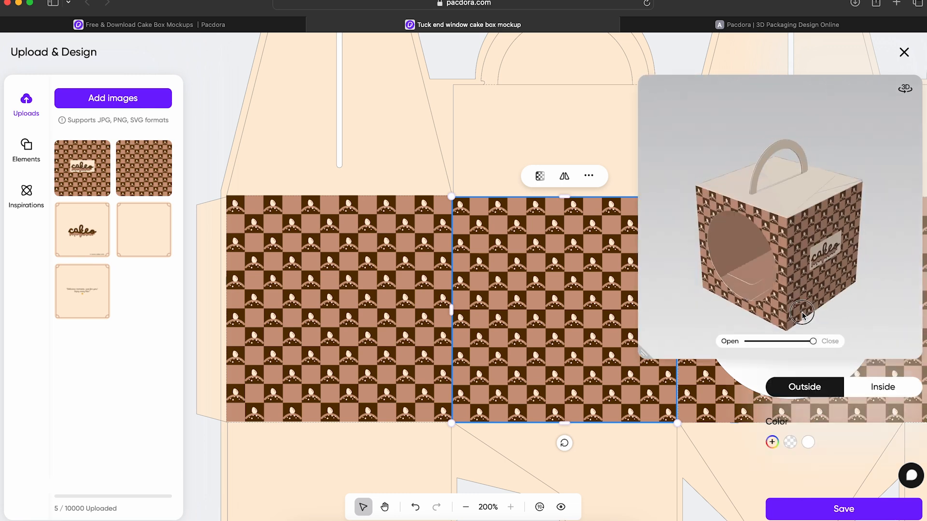
click(772, 442)
click(656, 303)
click(745, 303)
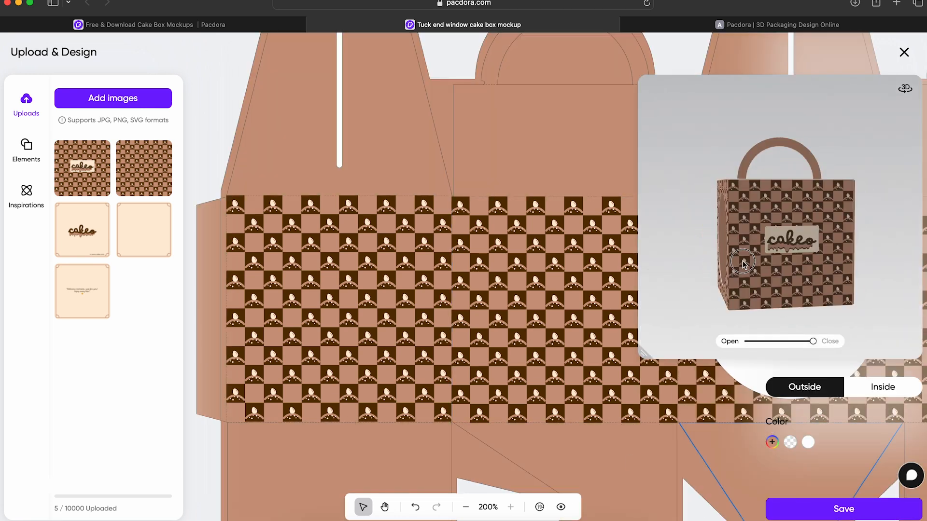